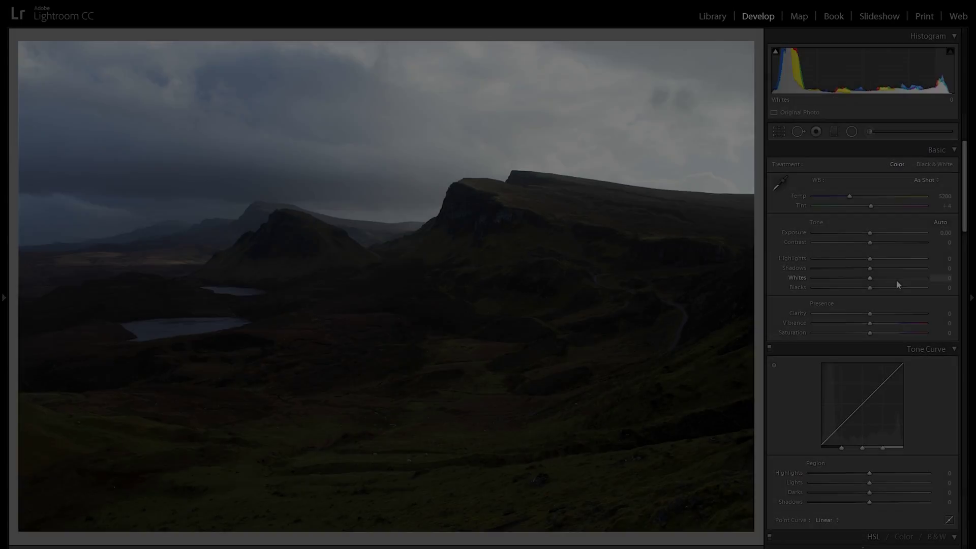
Set the photo's basic tone to Contrast +22, Highlights −100, Shadows +76, Whites +38 and Blacks +25.
drag(869, 268, 804, 259)
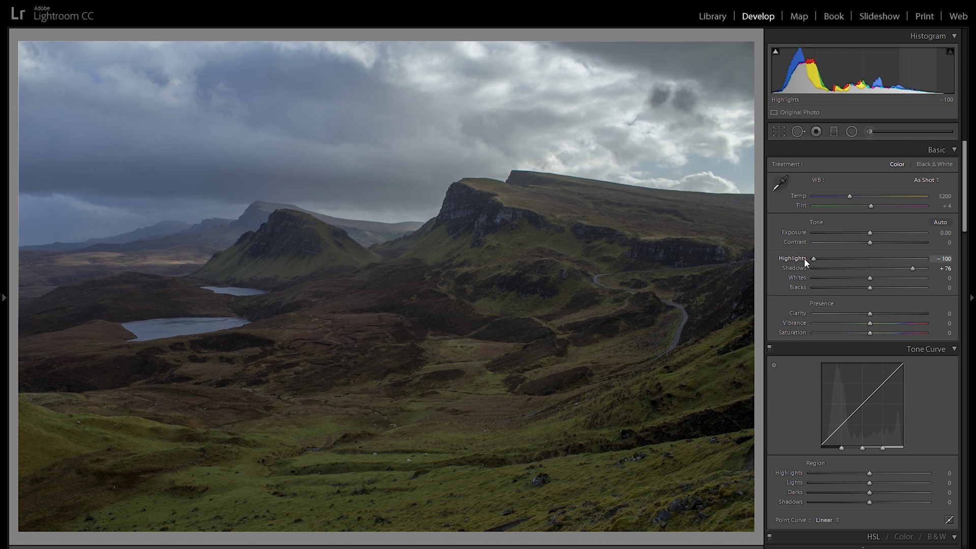
click(630, 101)
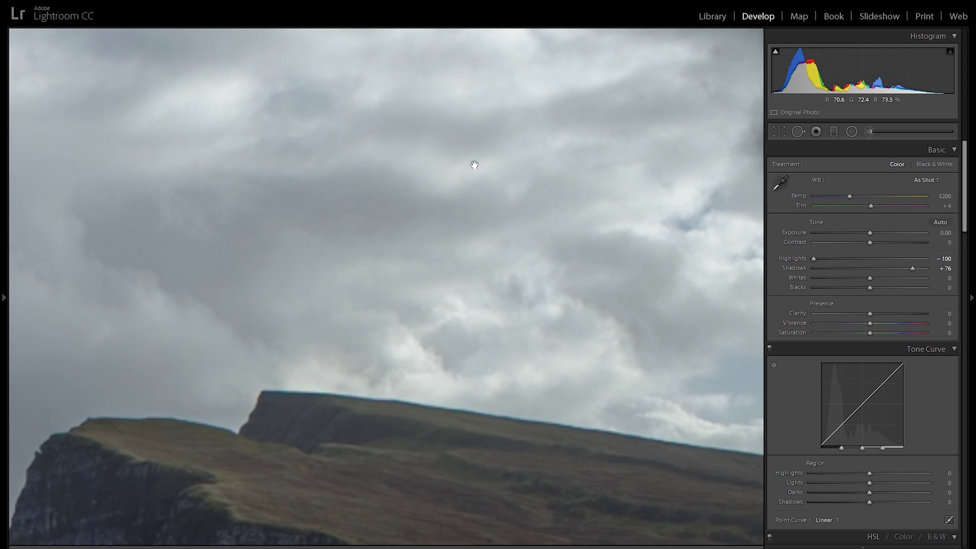
click(502, 175)
drag(880, 242, 881, 244)
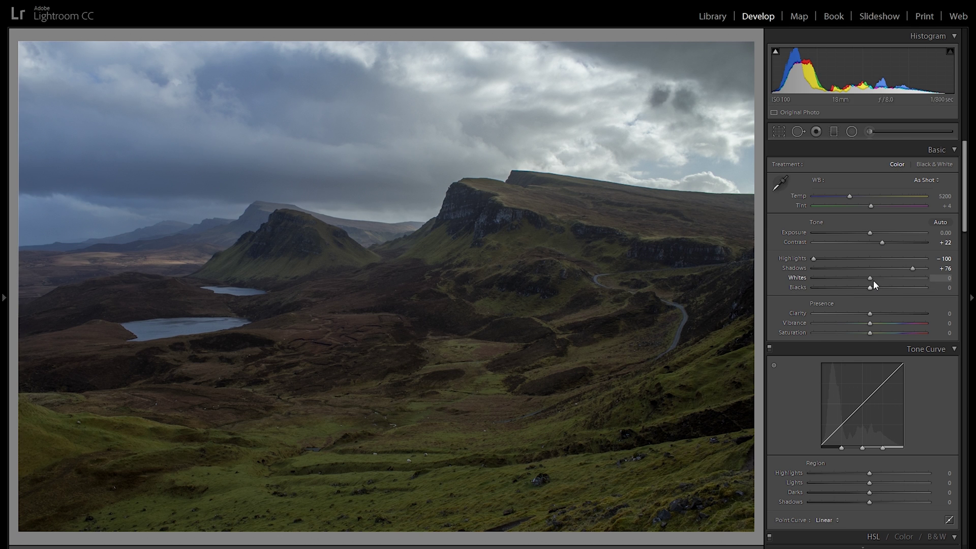
drag(871, 288, 894, 279)
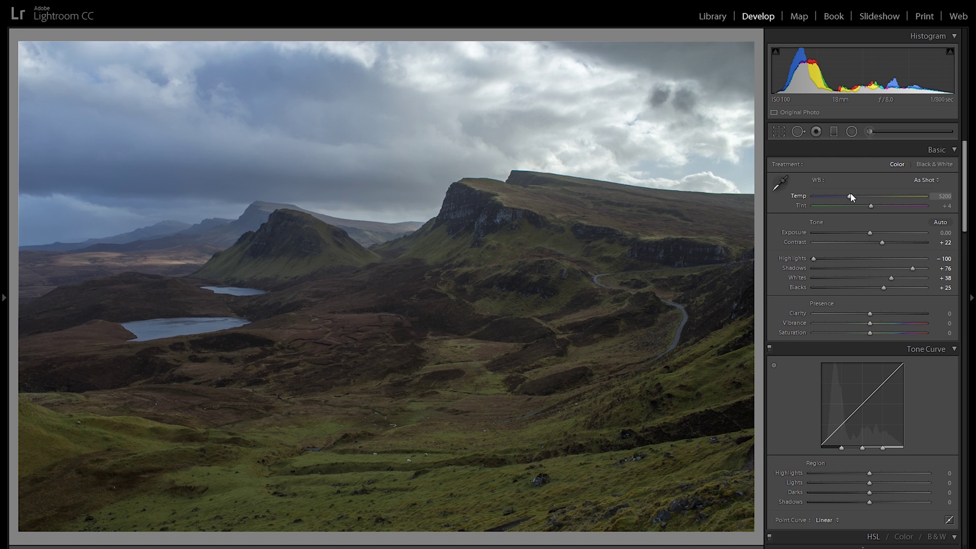
Cool the white balance temperature to 4896 and set the presence values to Vibrance +29 and Clarity −12.
drag(850, 195, 846, 195)
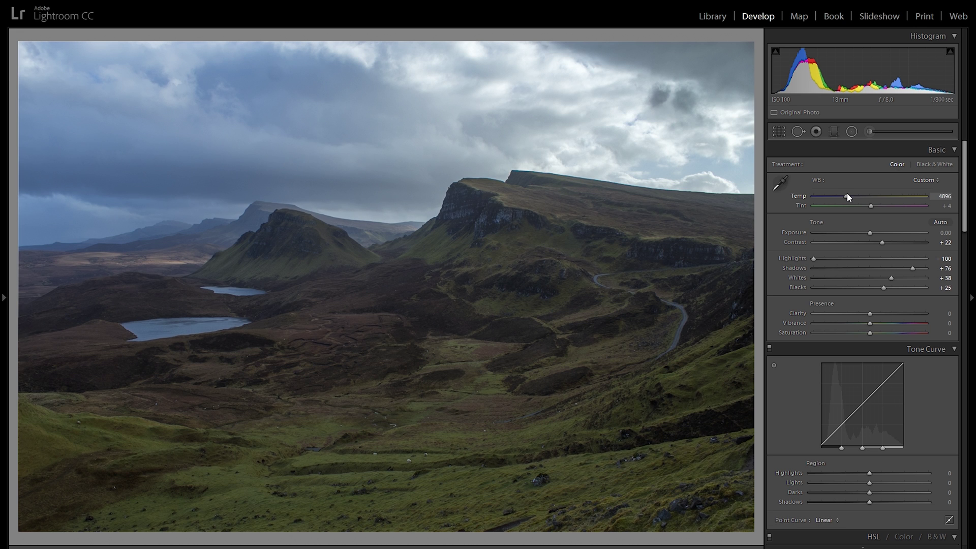
drag(892, 328, 886, 324)
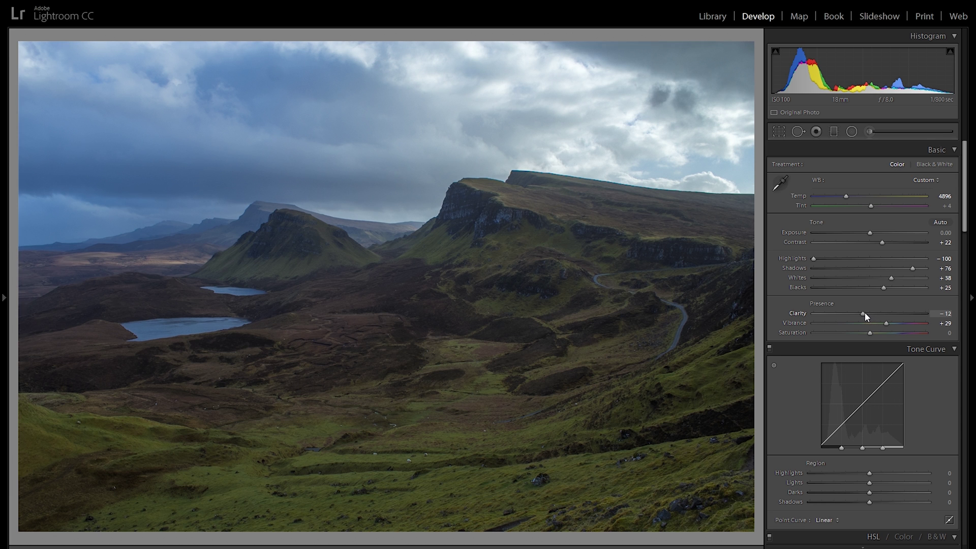
Try a Clarity of +79 on the magnified hillside and return it to −12.
click(505, 425)
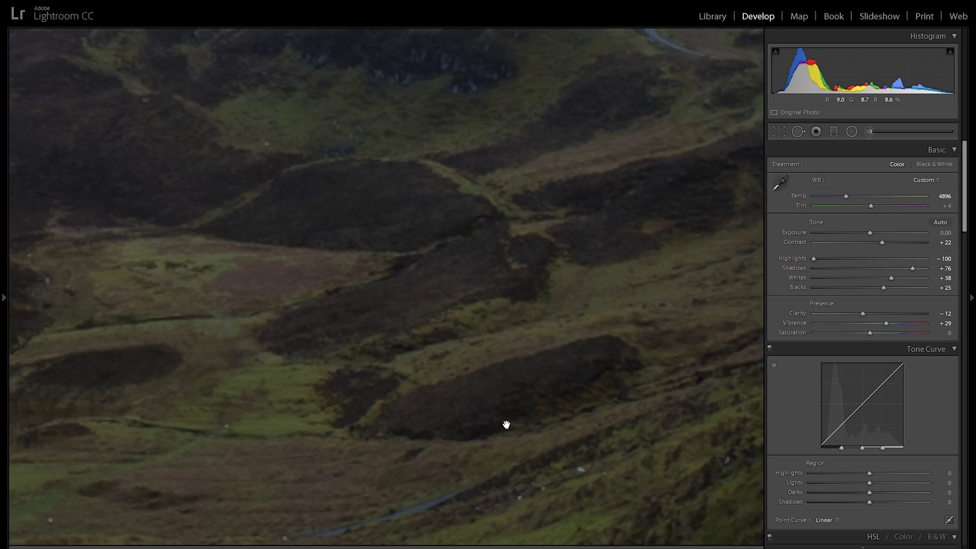
drag(505, 425, 644, 285)
click(912, 313)
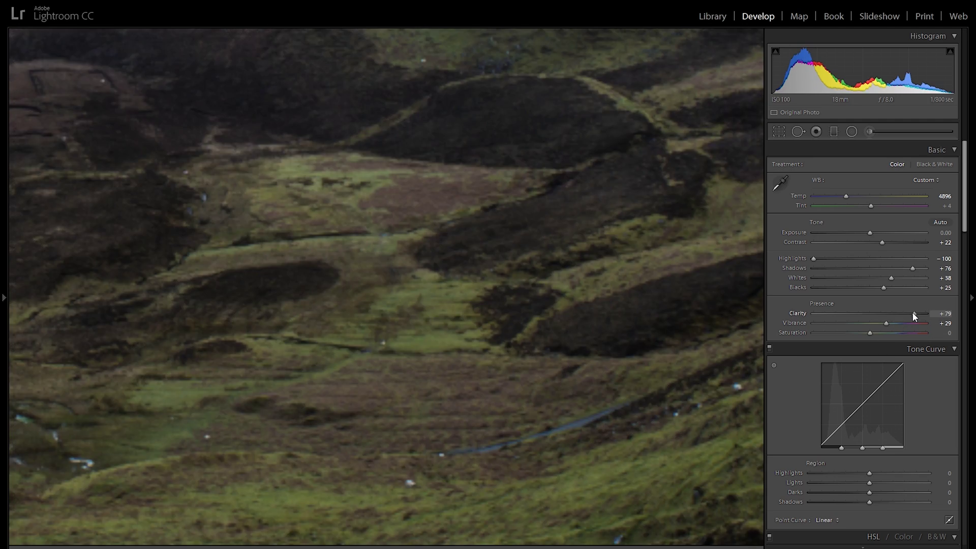
drag(396, 340, 652, 316)
click(652, 317)
click(865, 314)
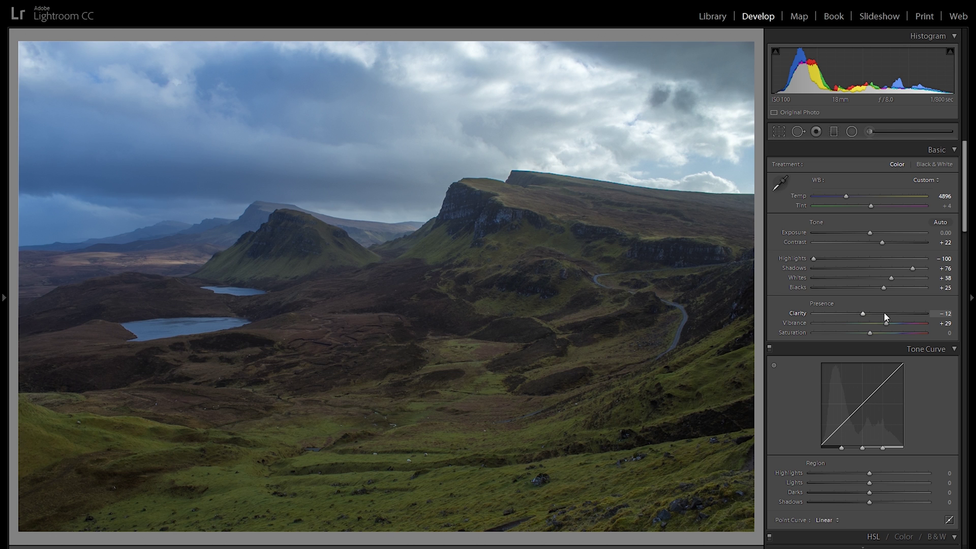
Add a slightly tilted graduated filter over the land, centred near the hills below the horizon, with Whites at 100.
click(833, 131)
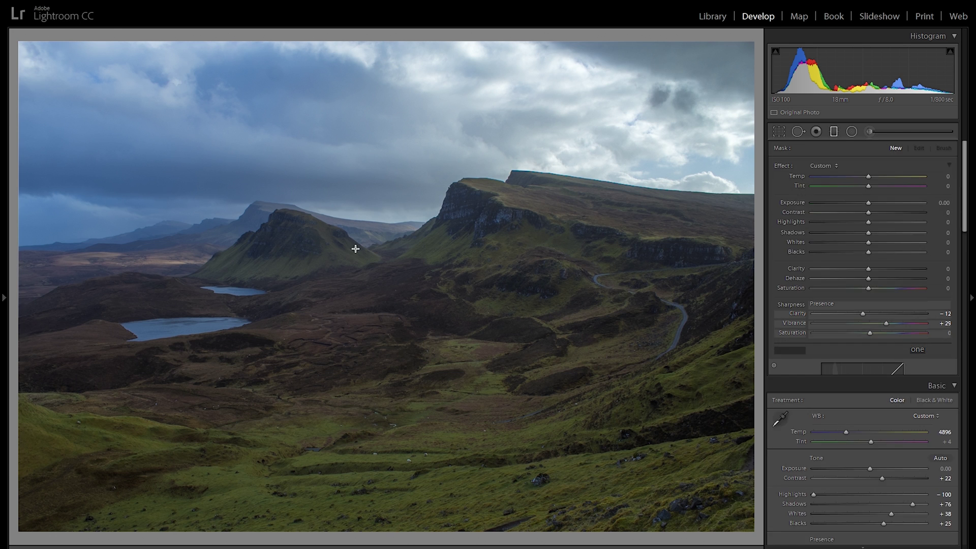
drag(354, 240, 355, 207)
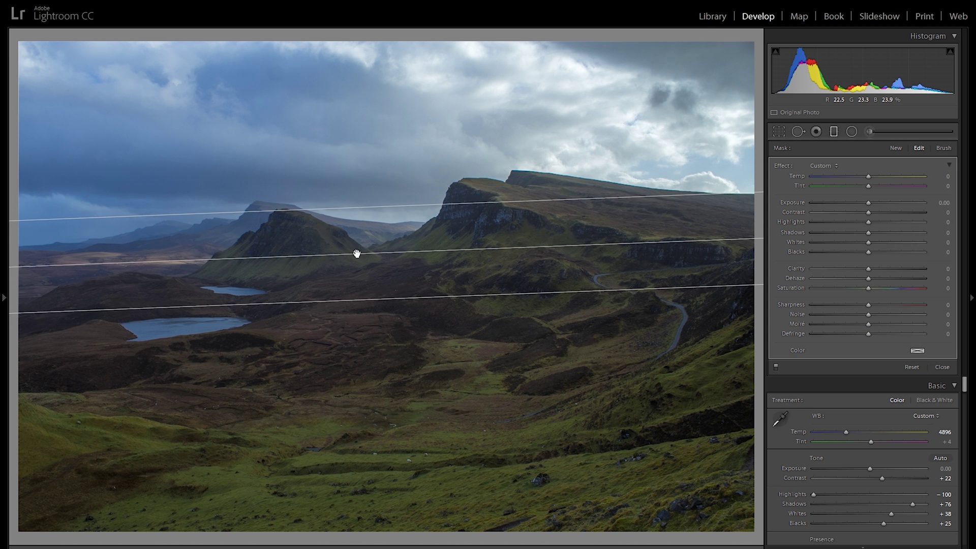
drag(355, 253, 354, 220)
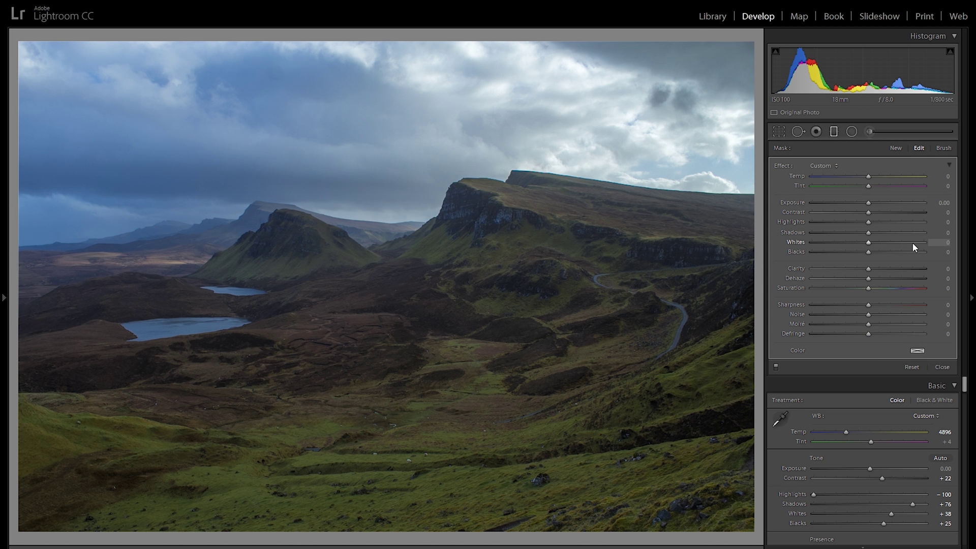
drag(898, 245, 934, 242)
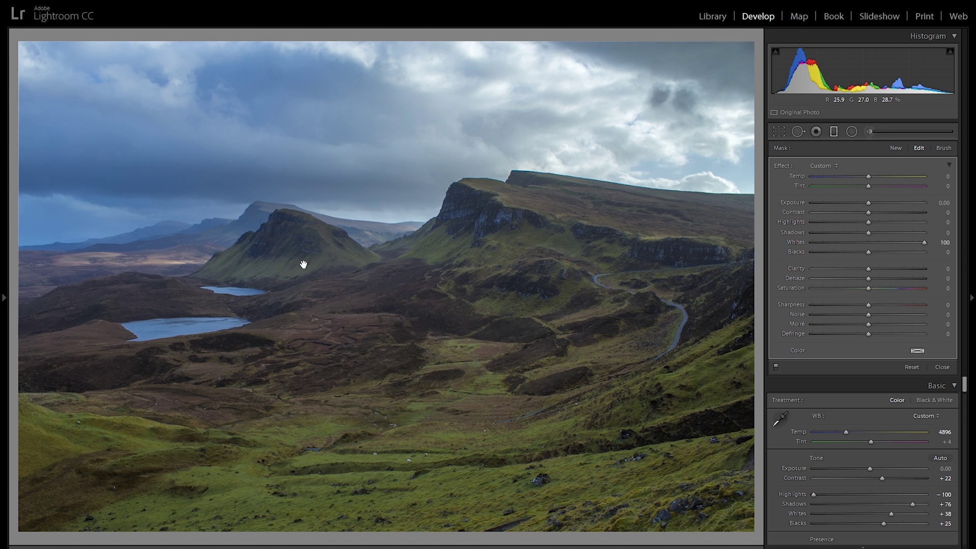
Duplicate the graduated filter twice in place and set the selected copy's Contrast to 29.
right_click(353, 219)
click(364, 225)
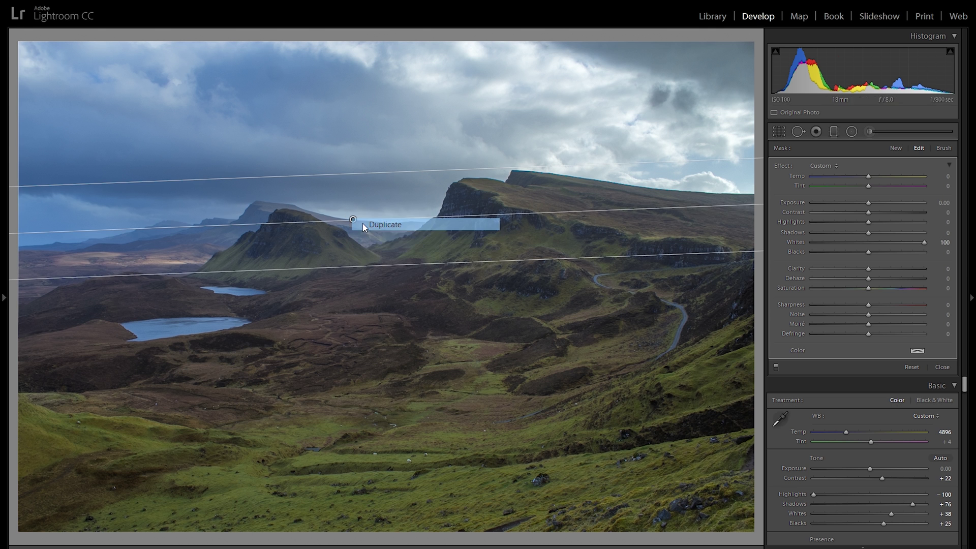
right_click(353, 219)
click(364, 225)
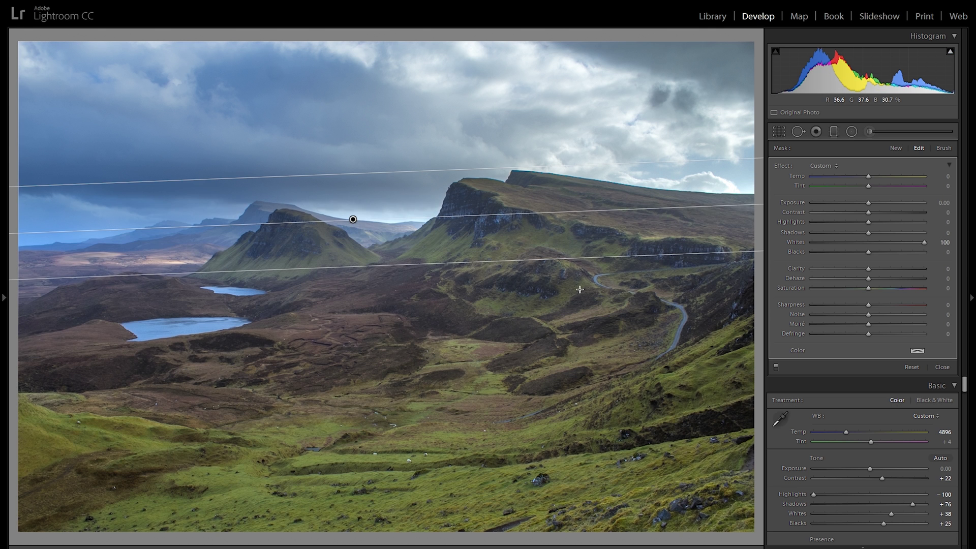
drag(883, 212, 875, 216)
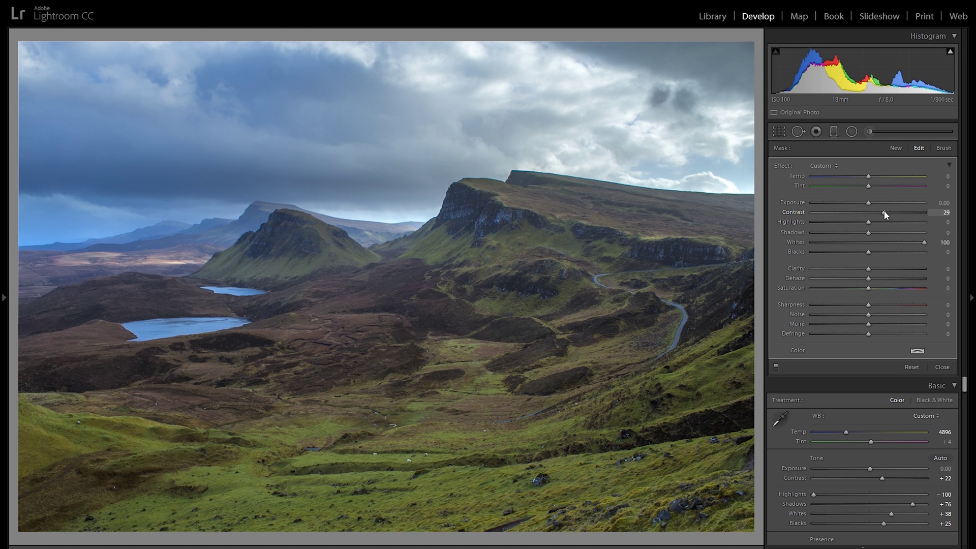
click(837, 131)
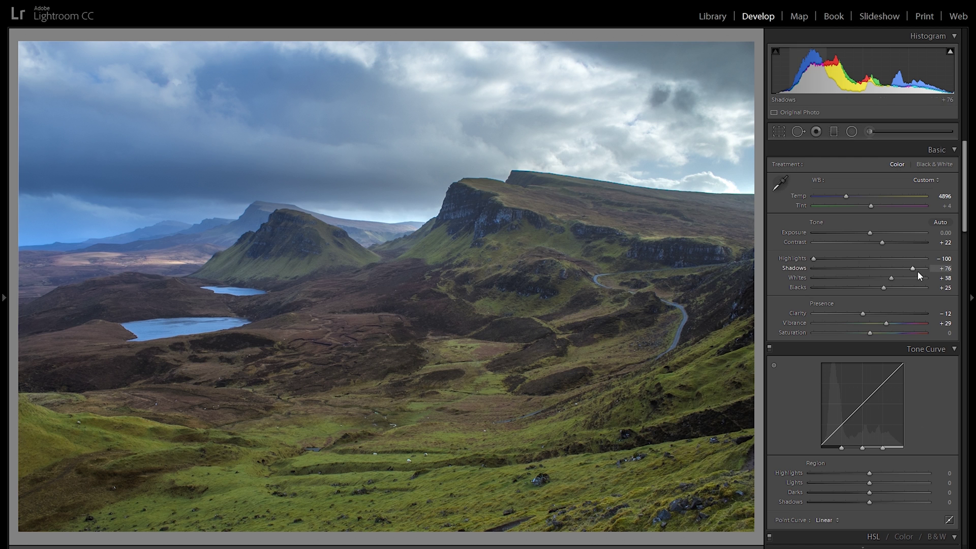
Split-tone the highlights with a warm yellow at Hue 45 and Saturation 28.
scroll(945, 326, down, 10)
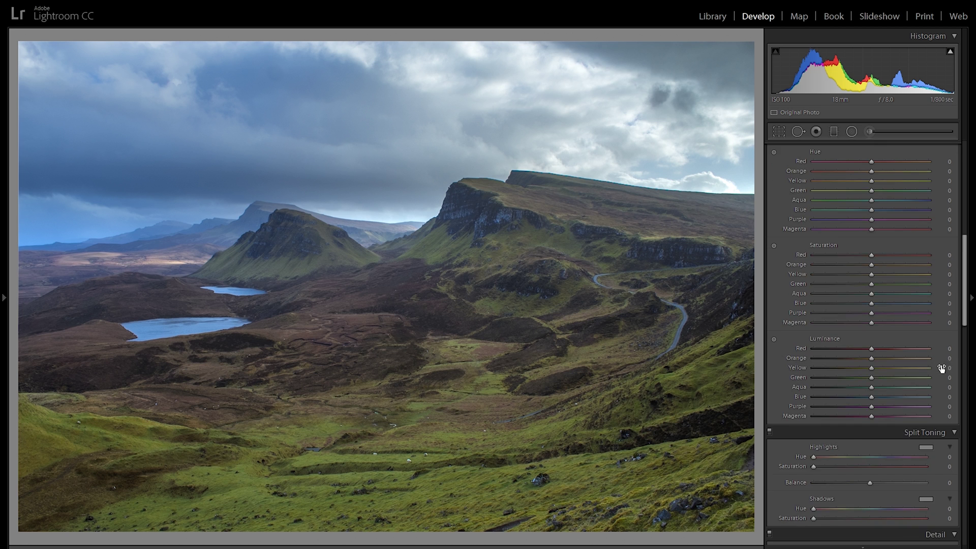
click(930, 239)
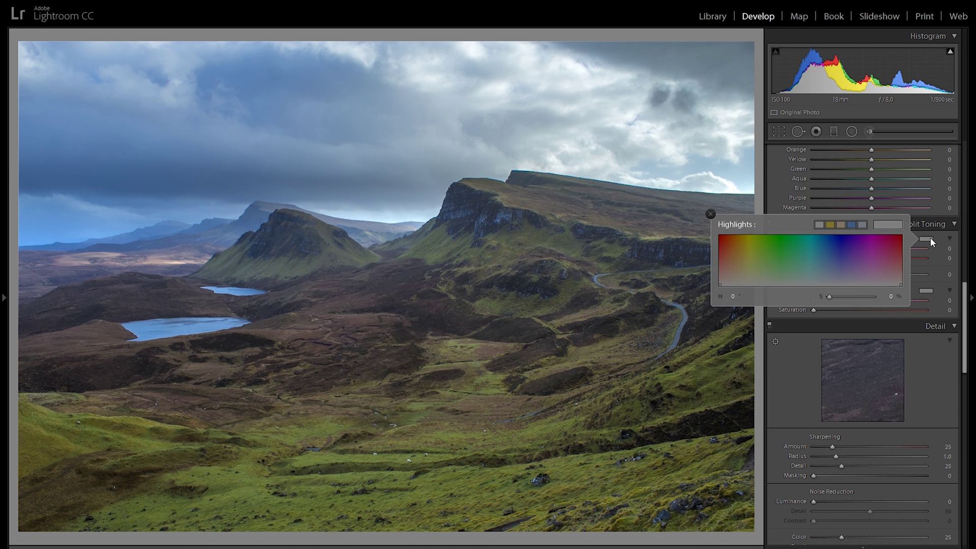
click(711, 214)
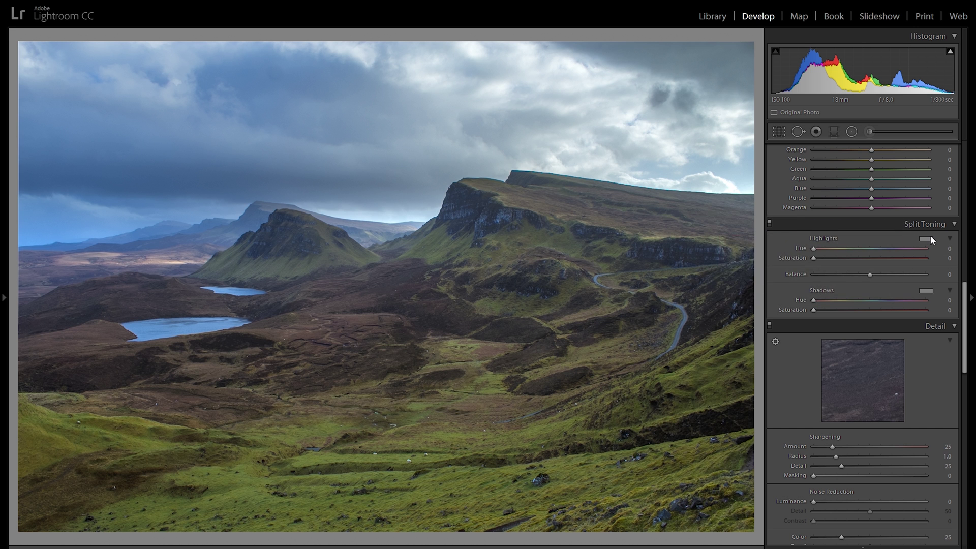
click(930, 239)
drag(797, 239, 741, 264)
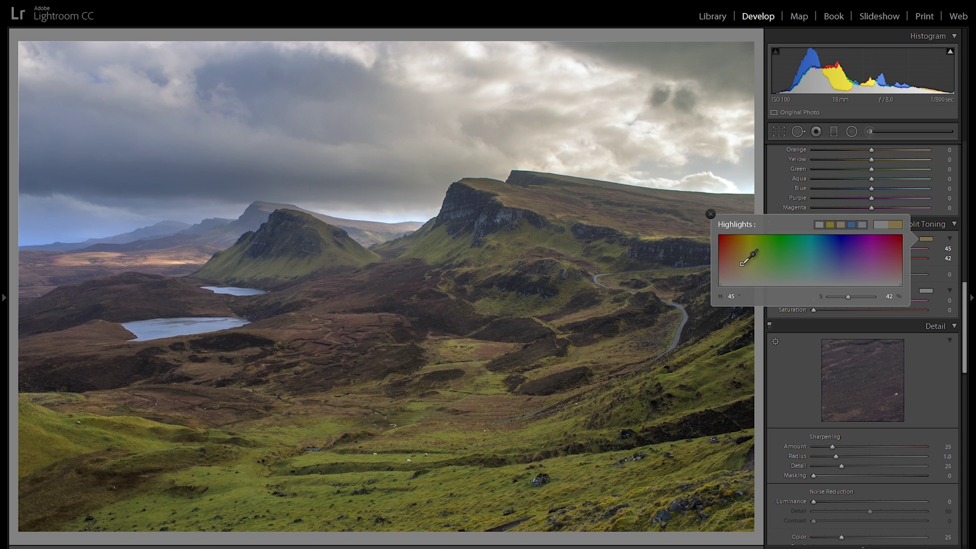
drag(843, 298, 842, 299)
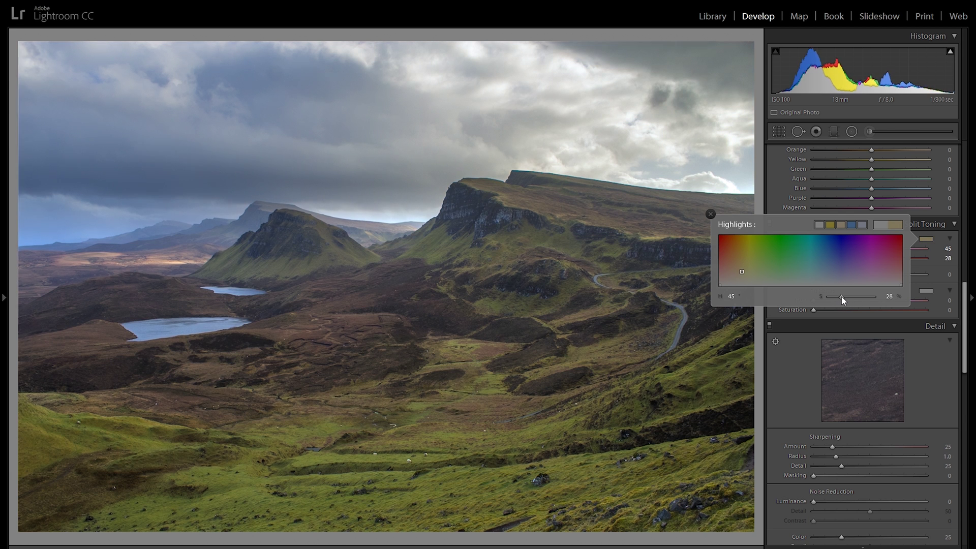
Split-tone the shadows with a blue at Hue 238 and Saturation 8.
click(927, 288)
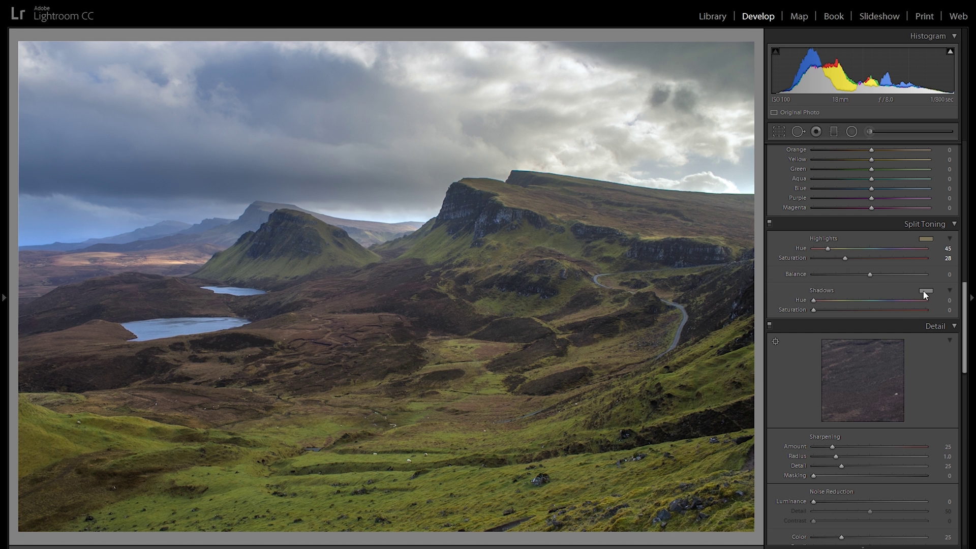
click(927, 288)
drag(793, 319, 834, 352)
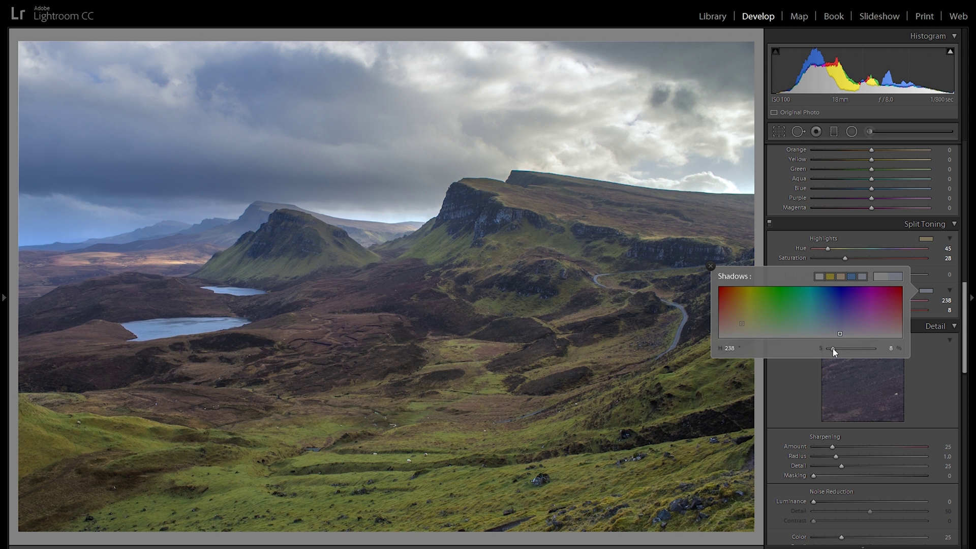
click(710, 266)
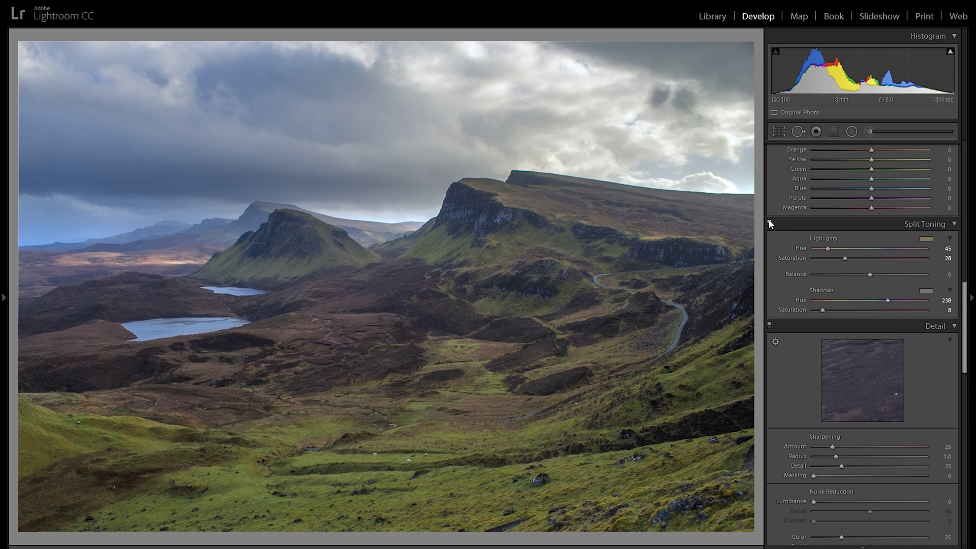
Compare the photo with split toning switched off and on, leaving the effect enabled.
click(770, 224)
click(769, 224)
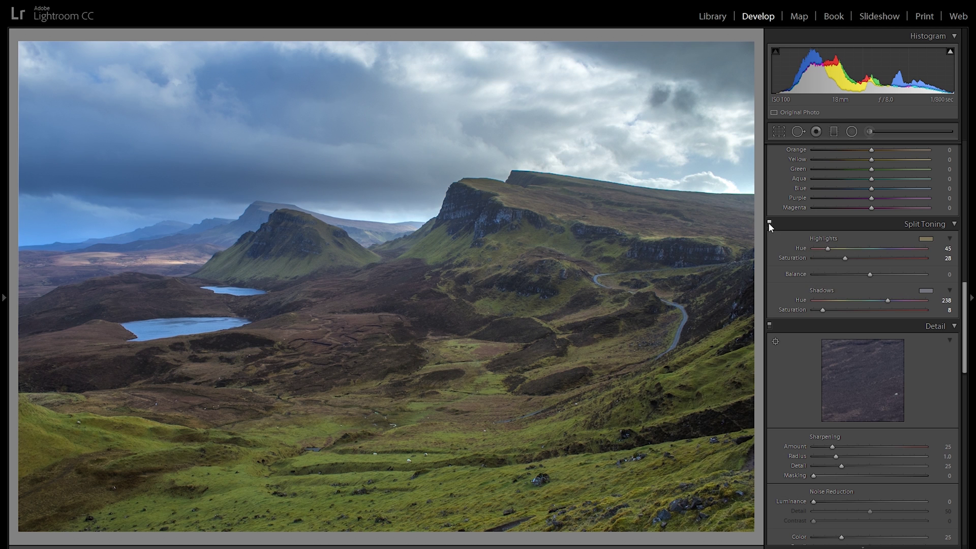
click(769, 223)
click(769, 224)
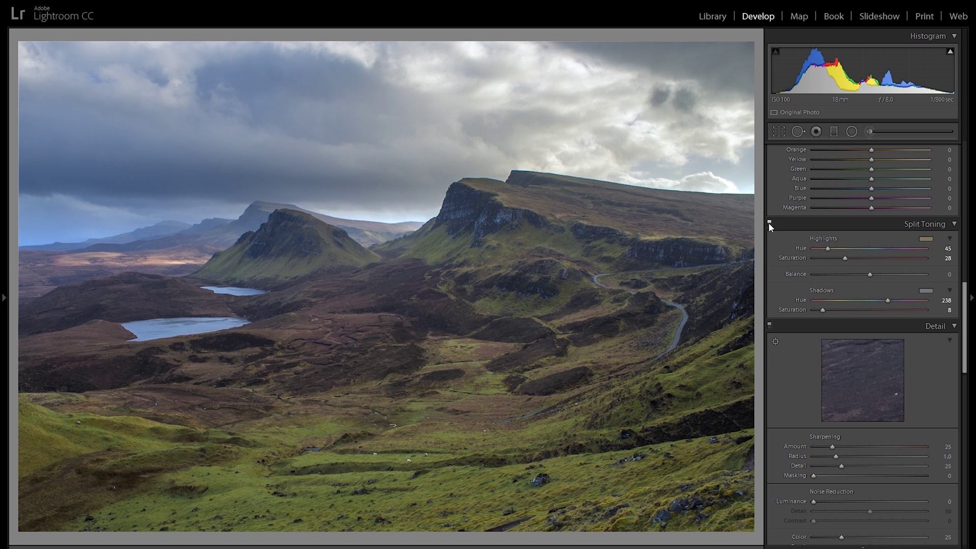
click(769, 224)
click(453, 163)
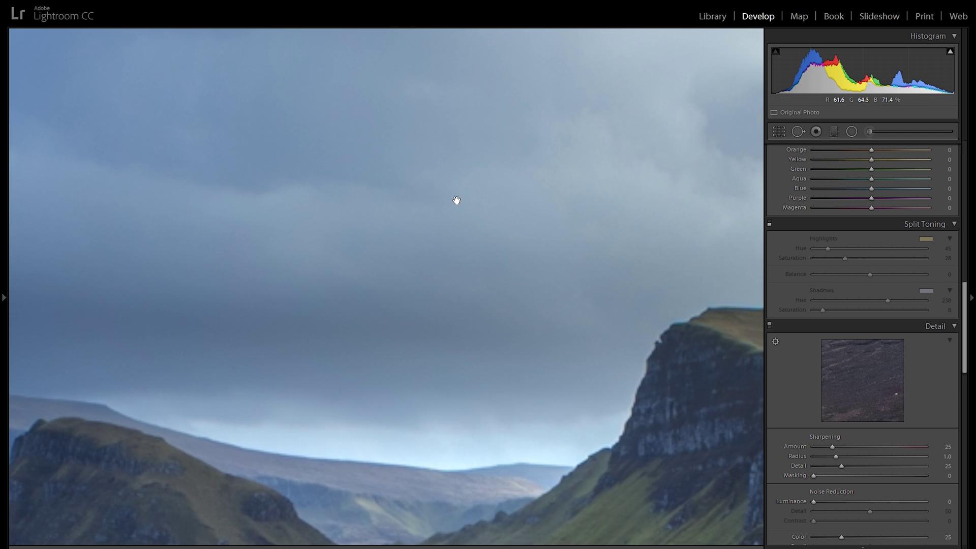
click(448, 207)
click(769, 224)
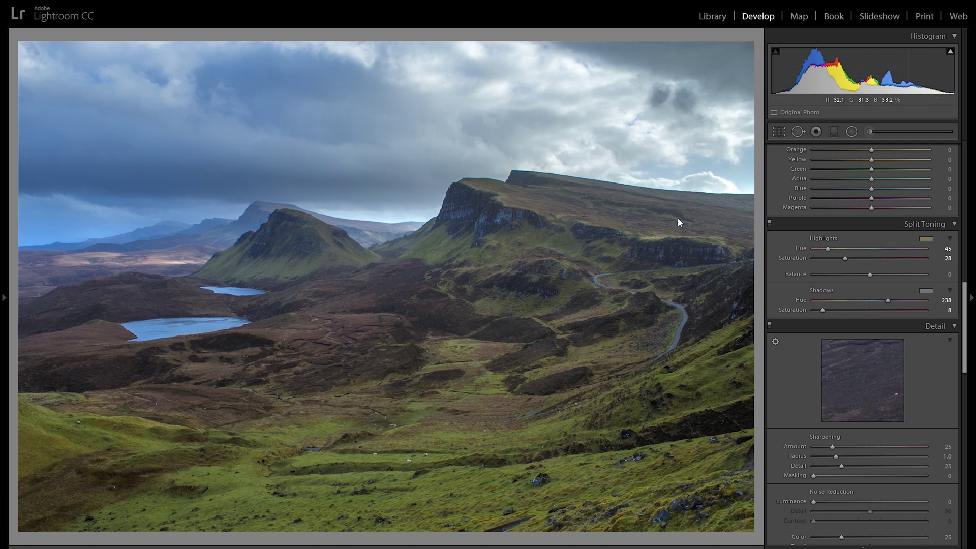
Compare the Linear and Medium Contrast point curves and apply Medium Contrast.
scroll(901, 325, up, 4)
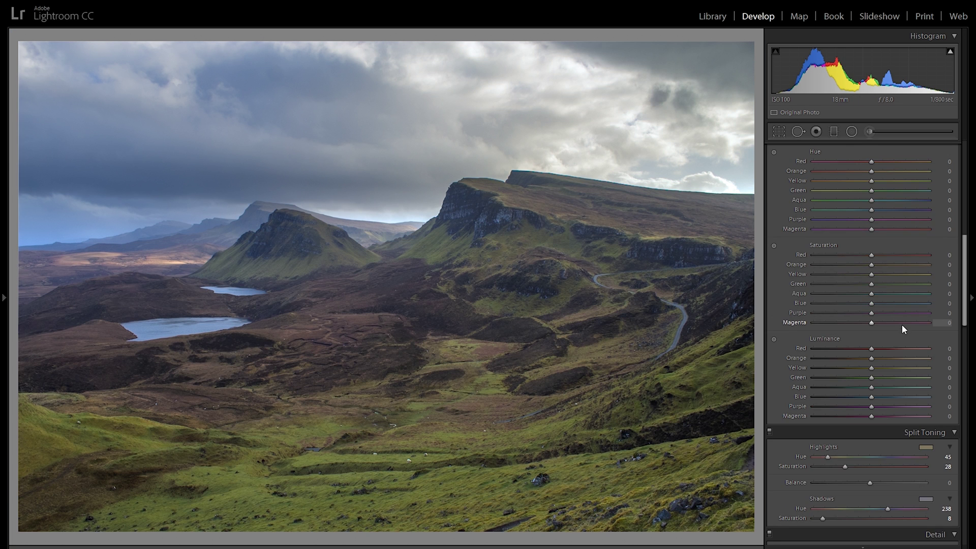
scroll(931, 289, up, 8)
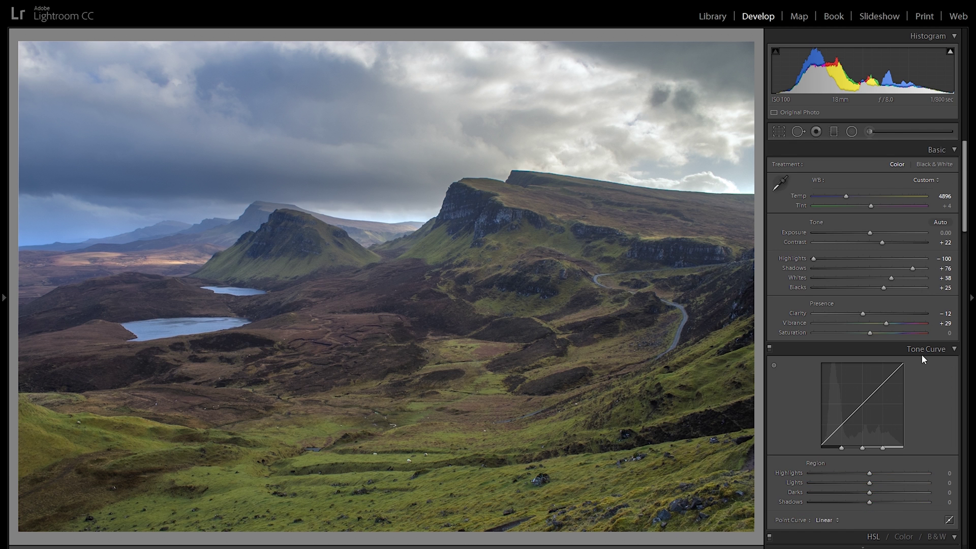
click(832, 518)
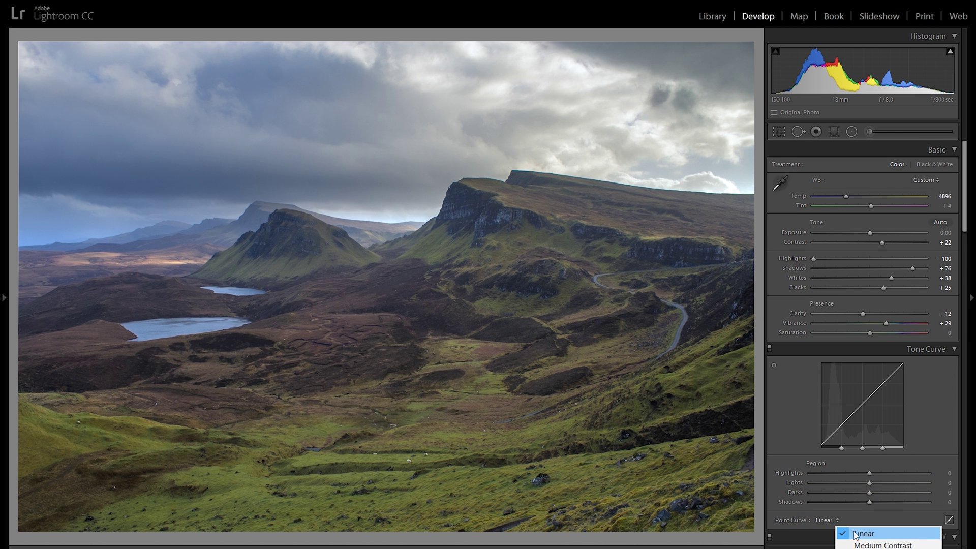
click(839, 539)
click(832, 520)
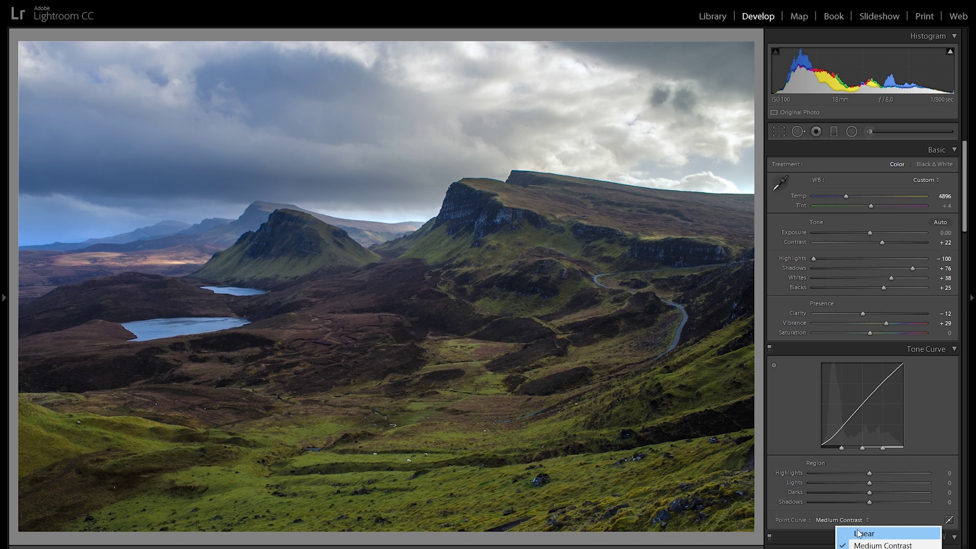
click(838, 530)
click(829, 522)
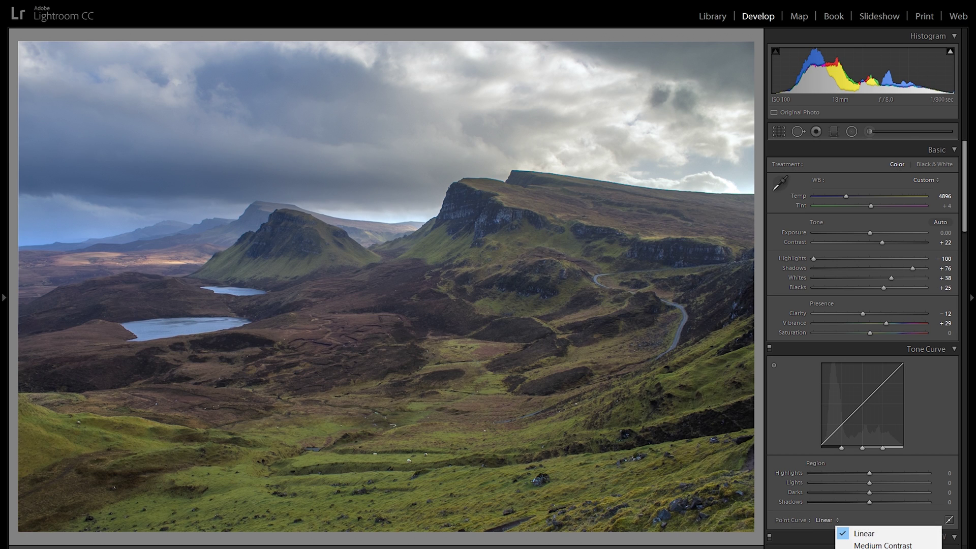
click(879, 543)
click(839, 520)
click(879, 544)
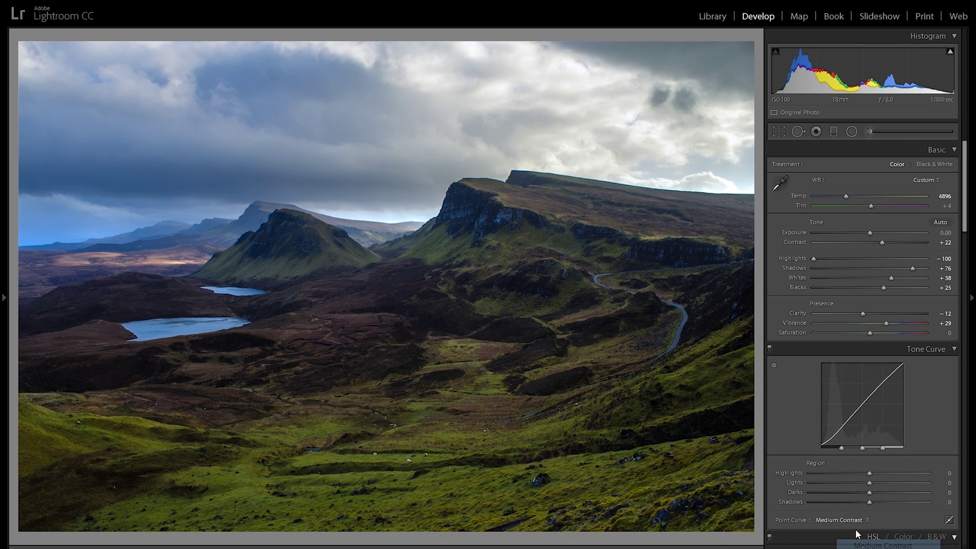
Return the point curve to Linear and set the tone curve regions to Highlights +18, Lights +15, Darks +15 and Shadows −15.
click(841, 520)
click(863, 534)
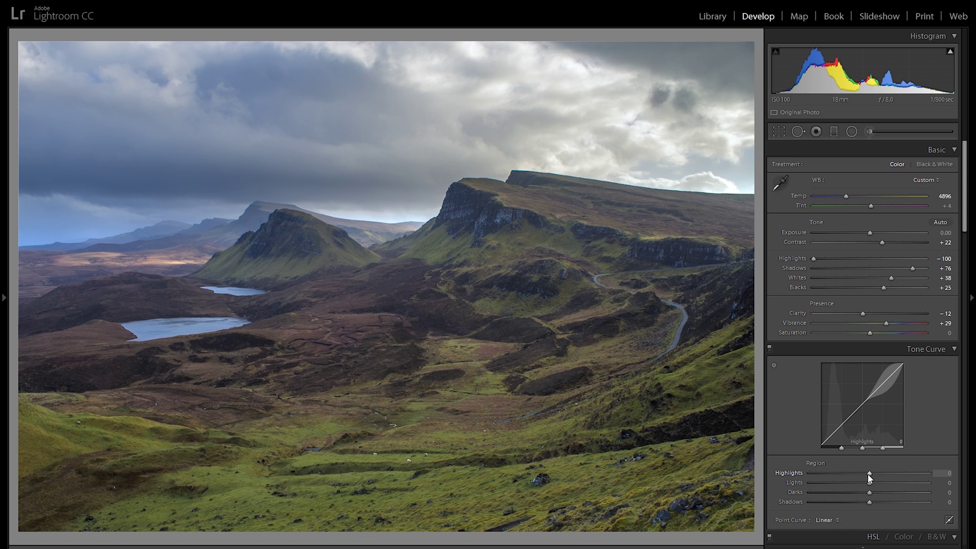
drag(877, 473, 860, 501)
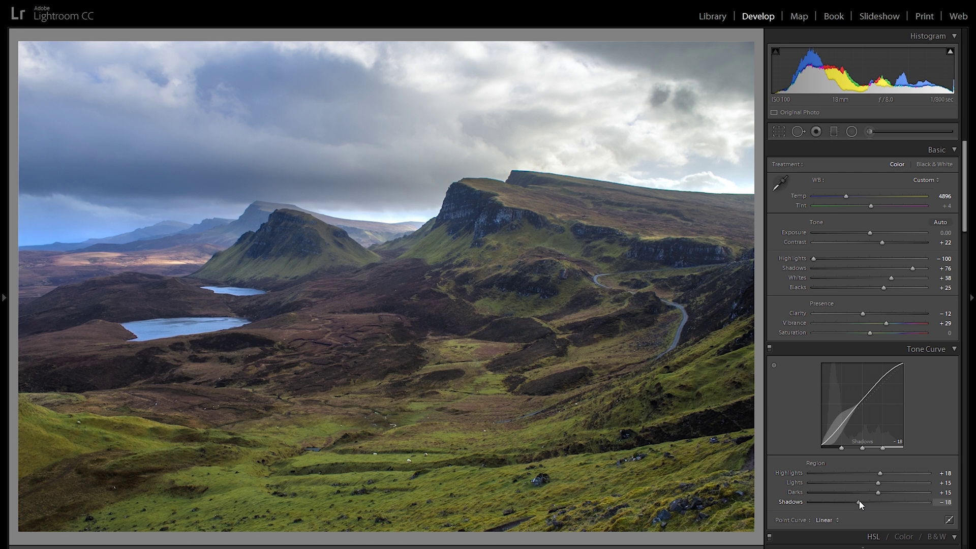
drag(859, 502, 860, 501)
click(238, 358)
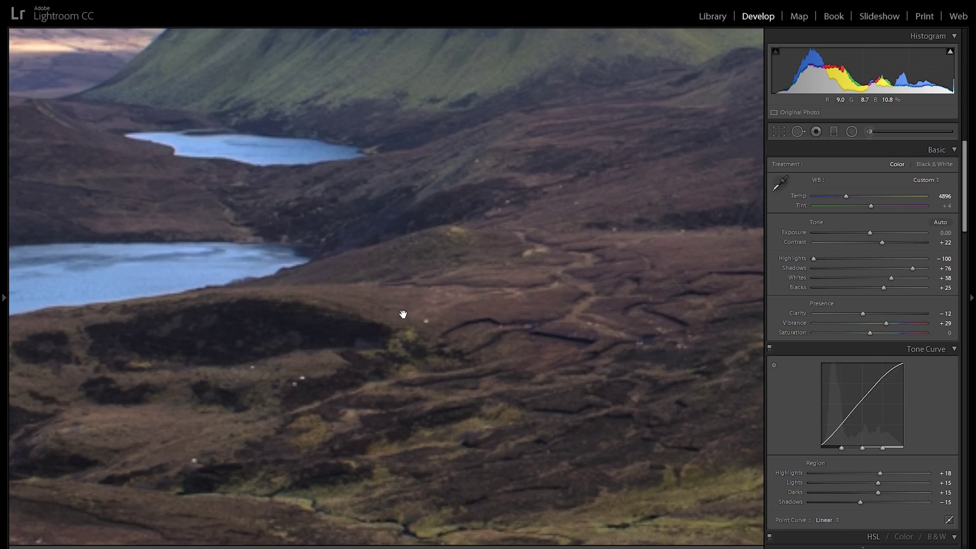
drag(340, 366, 359, 338)
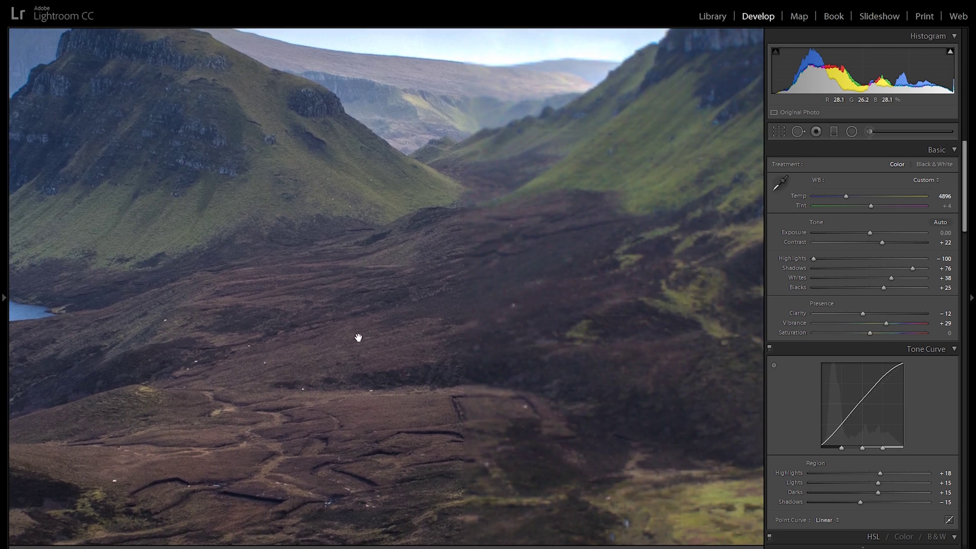
click(359, 338)
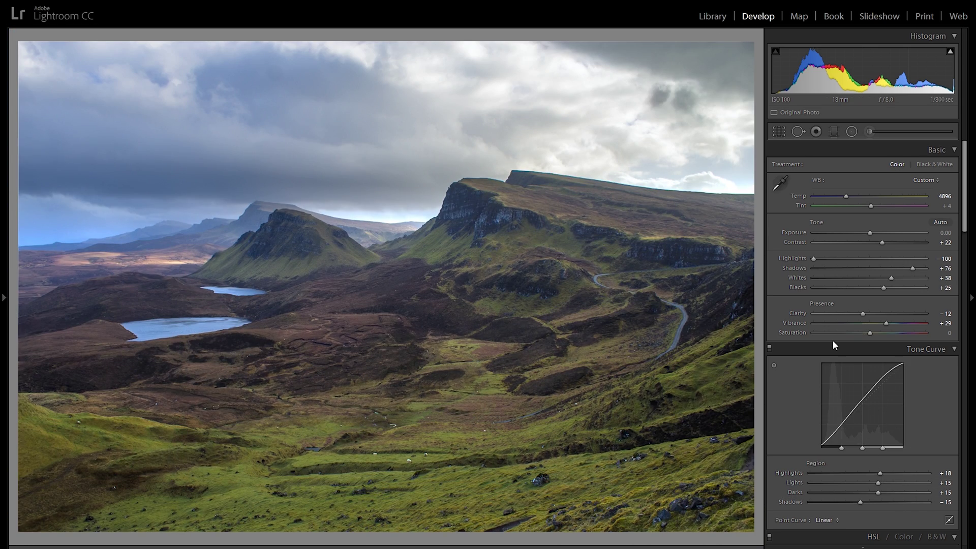
Shift the landscape's HSL hues to Red +12, Orange +13, Yellow −13 and Green +1.
scroll(935, 399, down, 6)
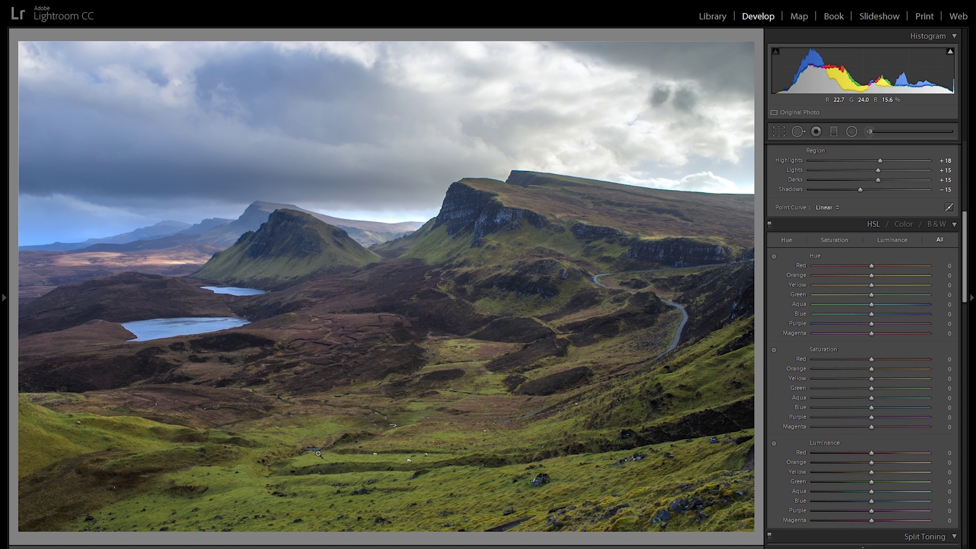
click(773, 256)
drag(409, 478, 409, 493)
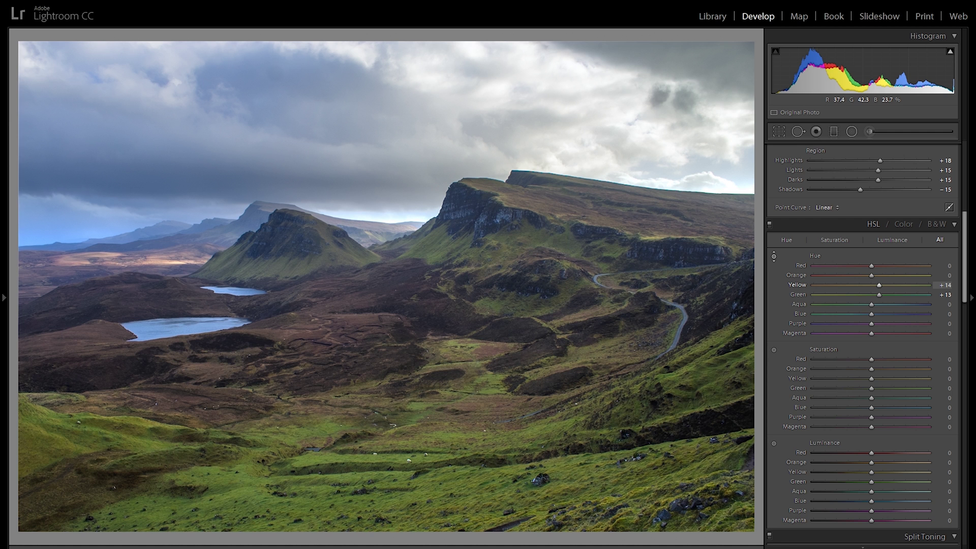
drag(352, 374, 353, 356)
drag(387, 432, 391, 488)
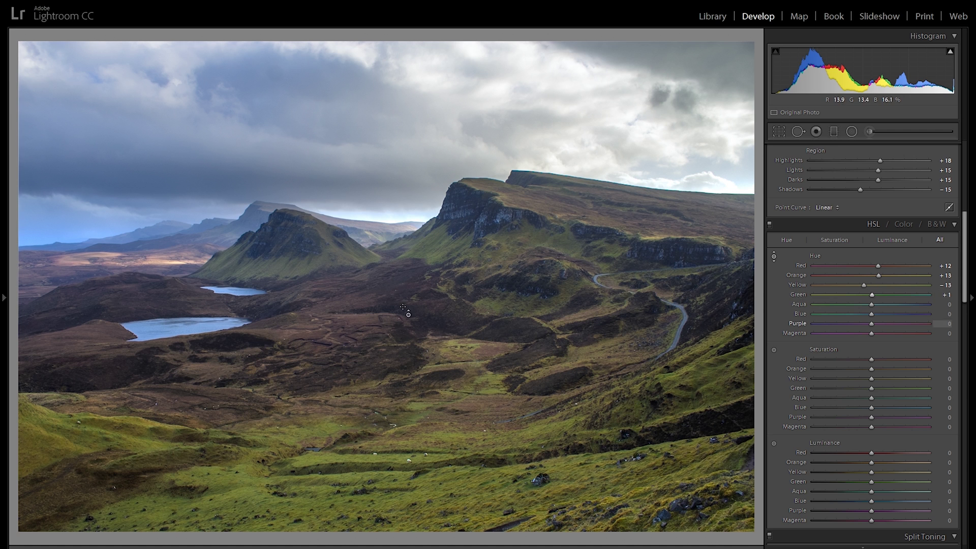
key(z)
drag(429, 280, 553, 291)
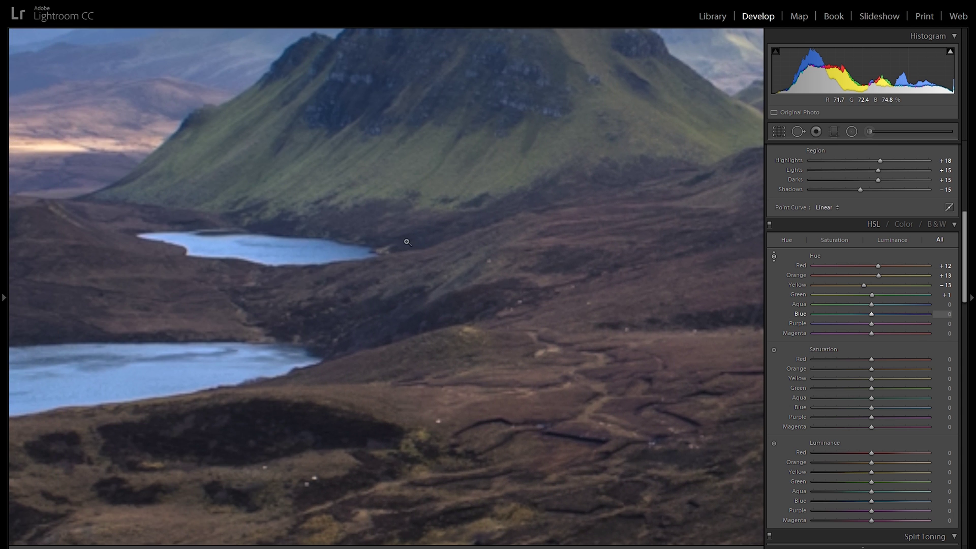
key(z)
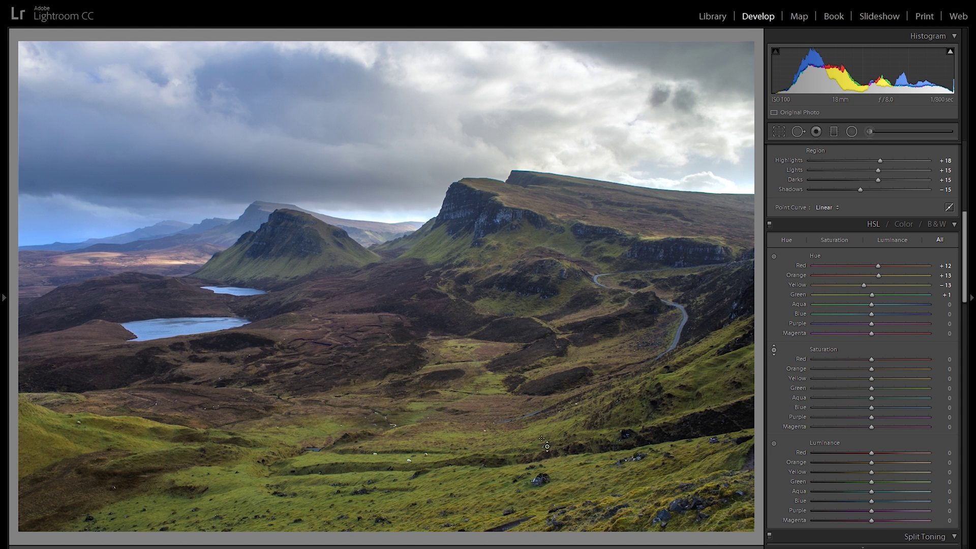
Set HSL saturation to Red −2, Orange −1, Yellow −11, Green −9, and luminance to Red −13, Yellow +11, Green +7, Magenta −1.
drag(542, 440, 493, 470)
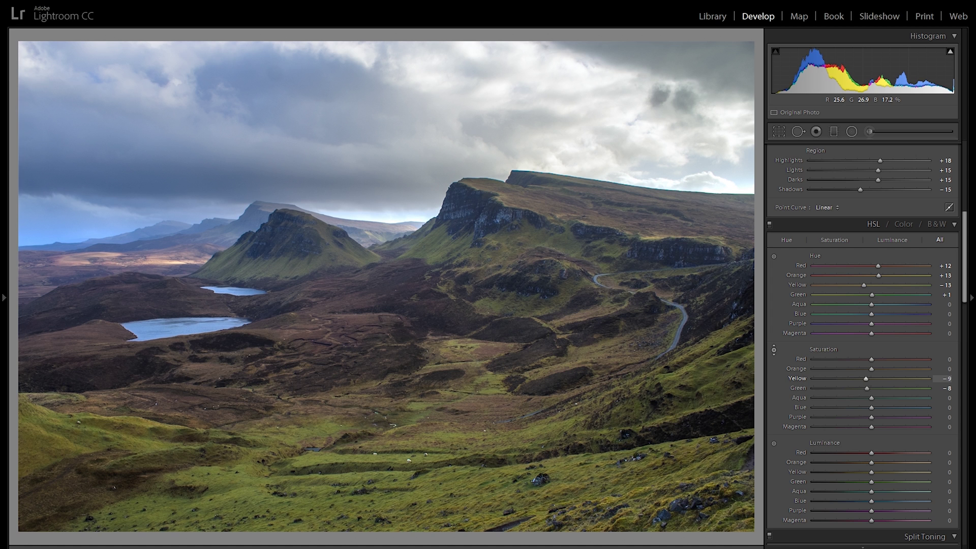
drag(452, 403, 451, 408)
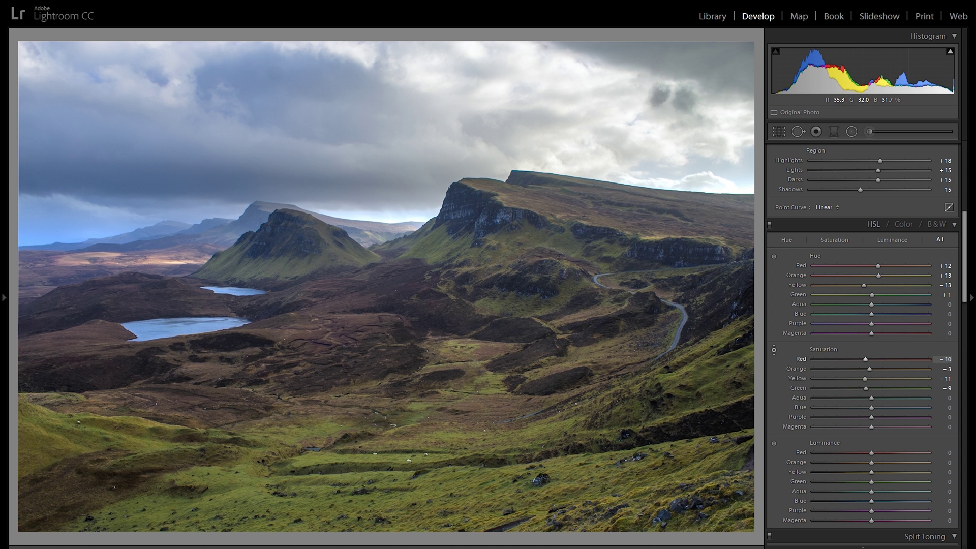
click(774, 443)
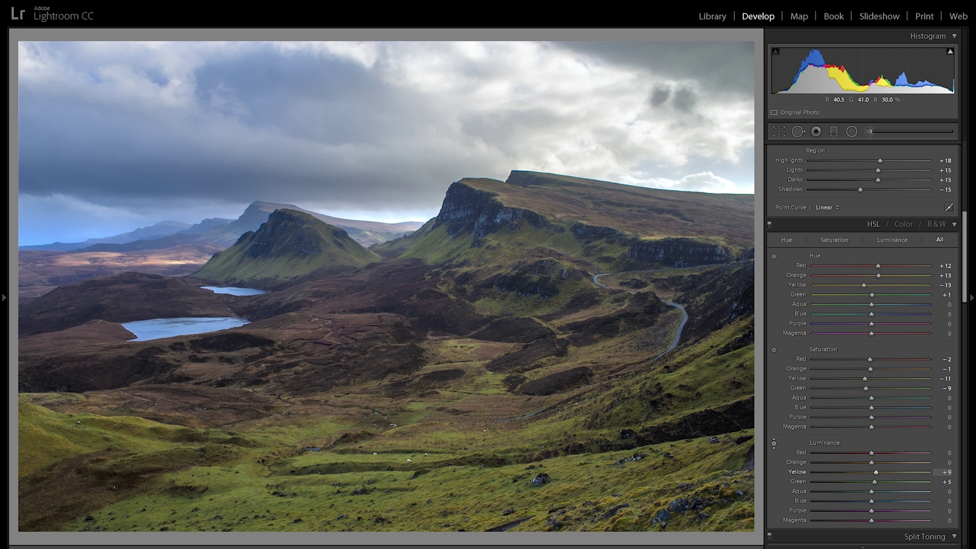
drag(361, 331, 358, 333)
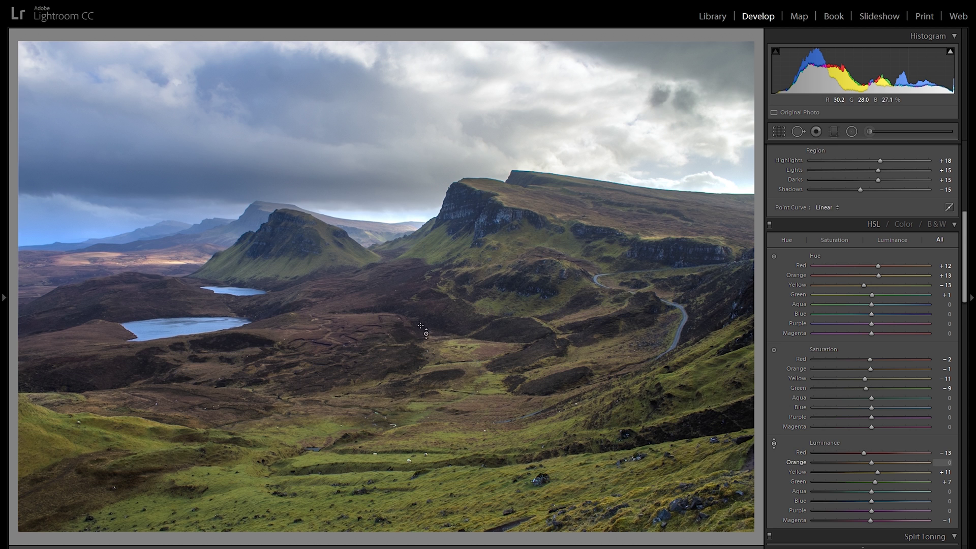
Add a subtle dark post-crop vignette with Midpoint 33 and Feather 63, and fine-tune its Amount.
scroll(773, 444, down, 15)
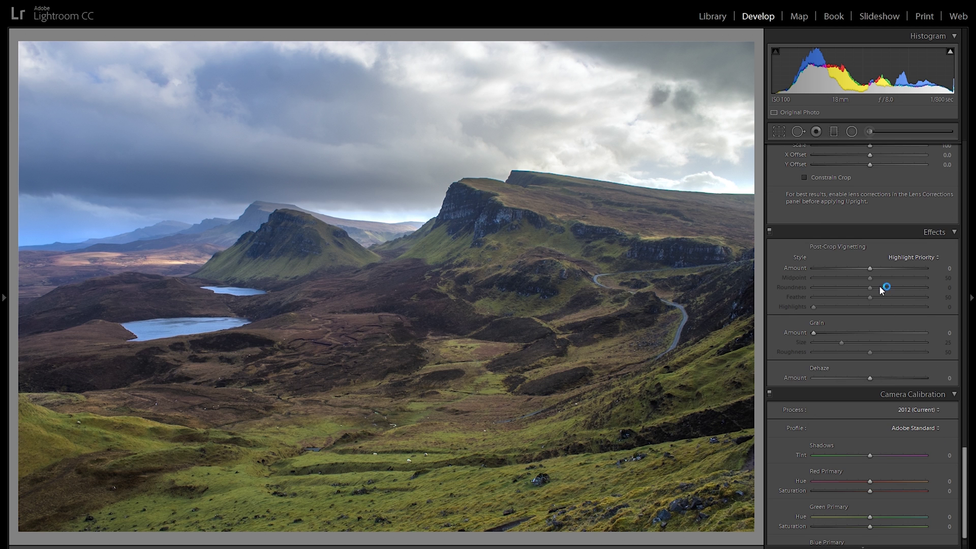
drag(872, 270, 840, 277)
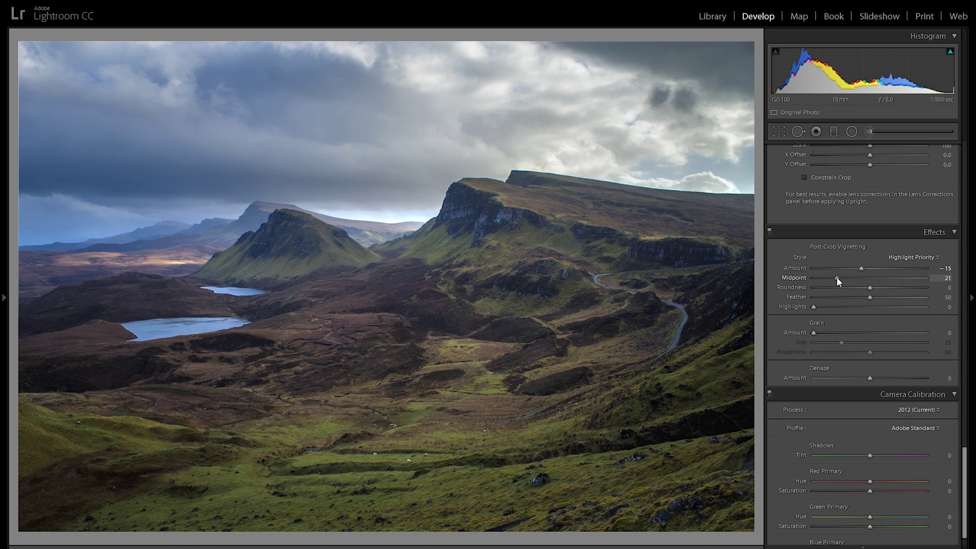
drag(837, 277, 884, 298)
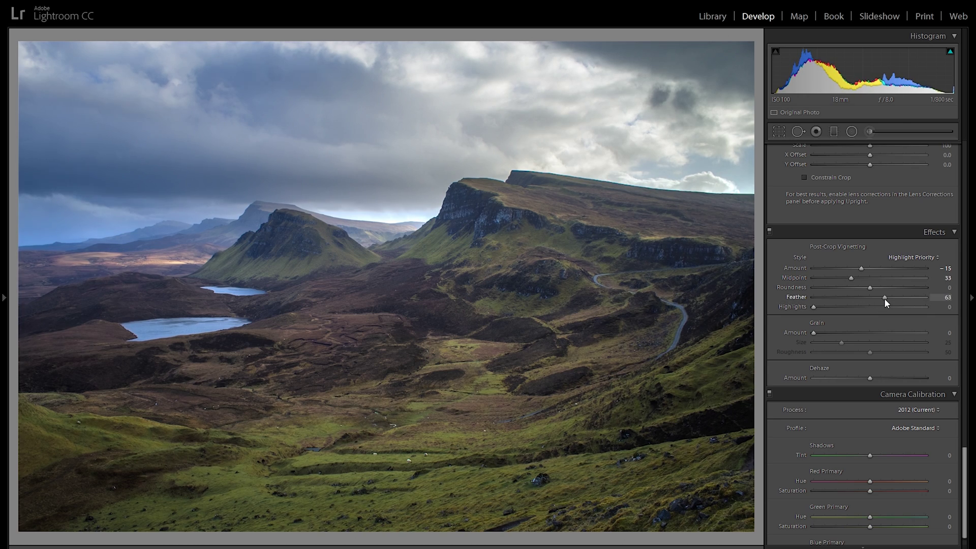
click(865, 270)
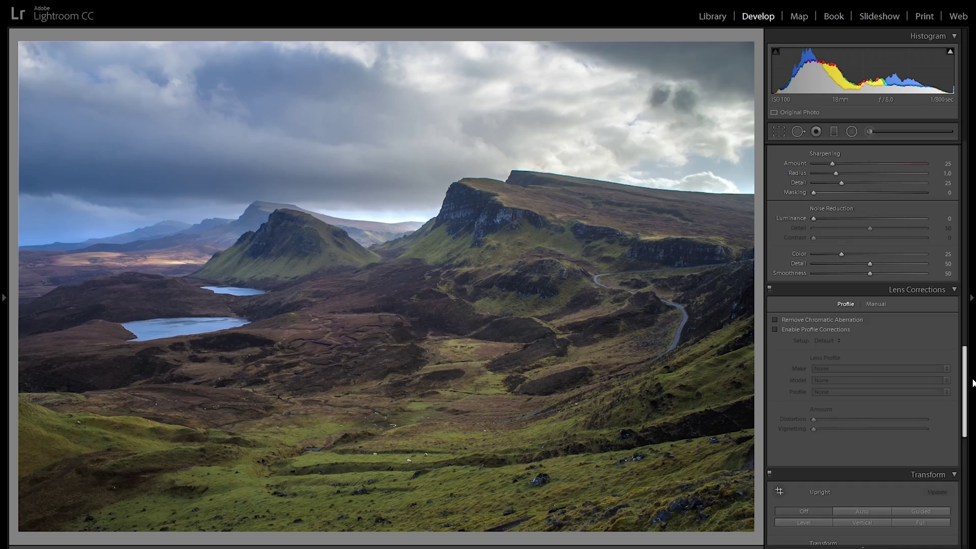
scroll(864, 305, up, 10)
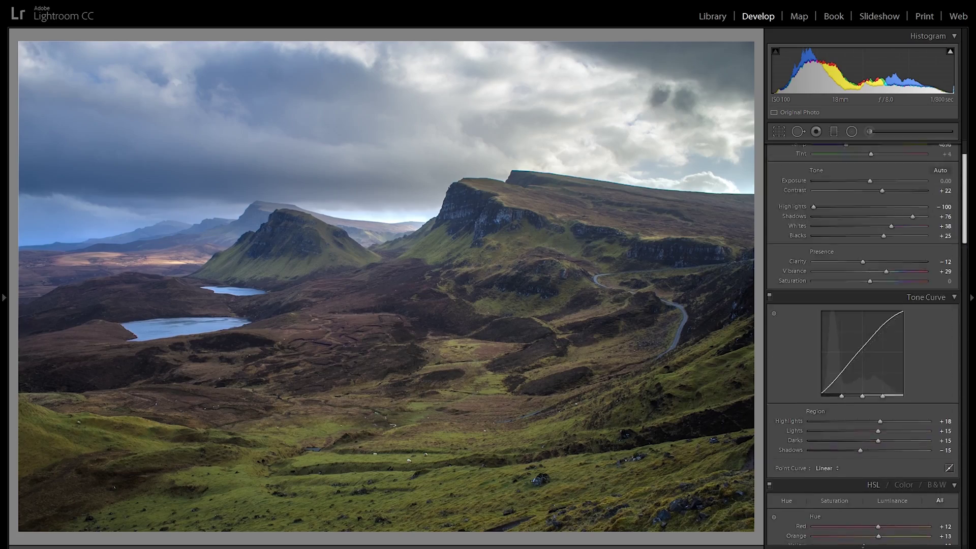
scroll(973, 381, down, 15)
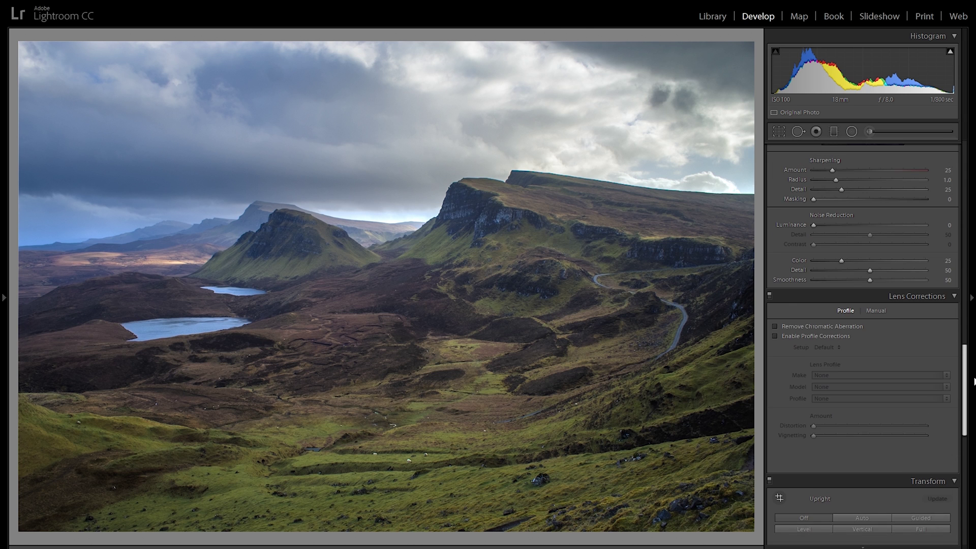
scroll(973, 381, up, 10)
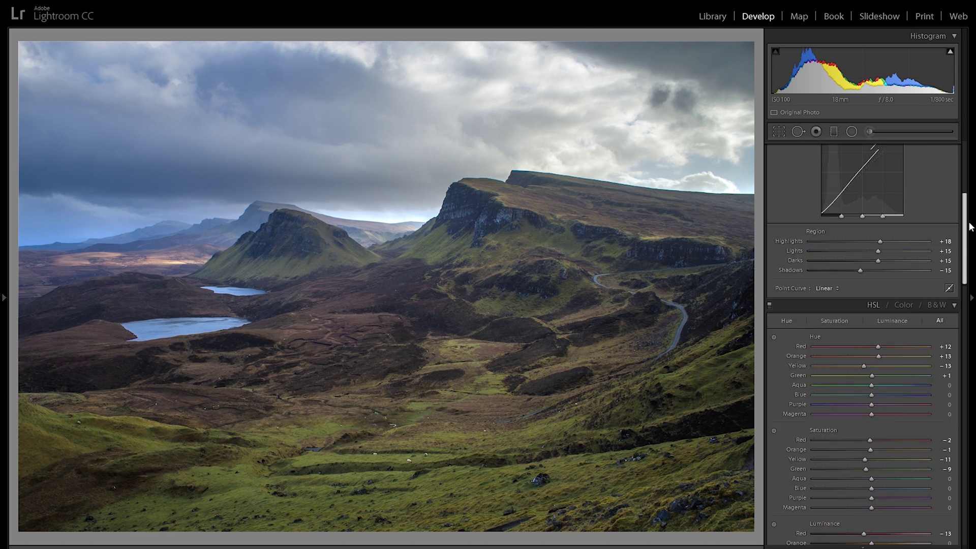
Darken the grassy foreground with a slightly tilted graduated filter rising from the photo's lower edge, at Exposure −1.18.
click(834, 130)
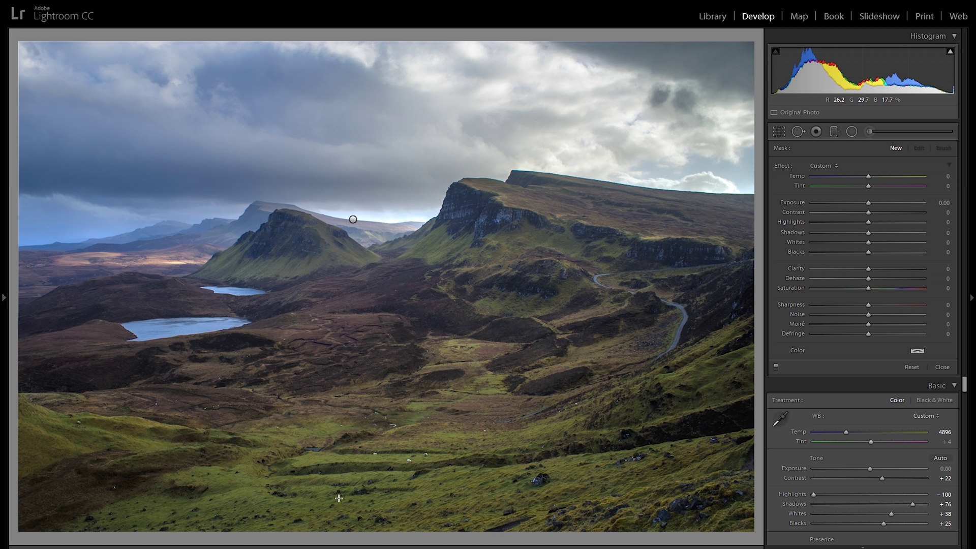
drag(336, 498, 325, 364)
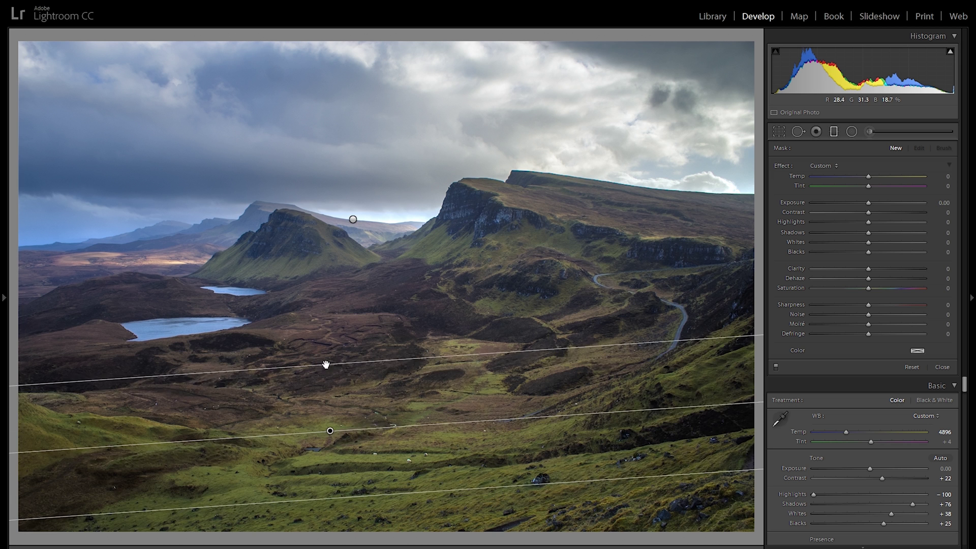
drag(863, 204, 847, 202)
drag(330, 431, 344, 475)
drag(342, 408, 342, 382)
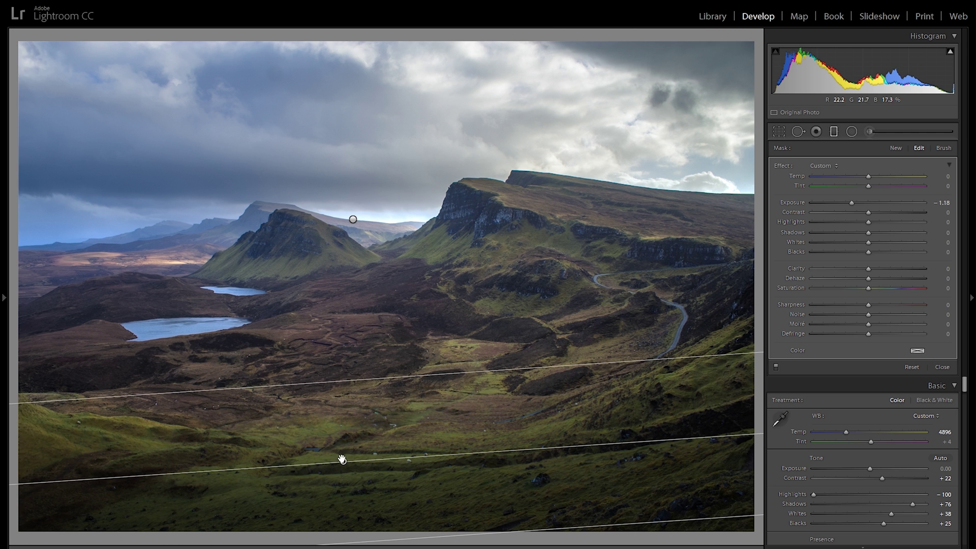
right_click(343, 461)
click(369, 482)
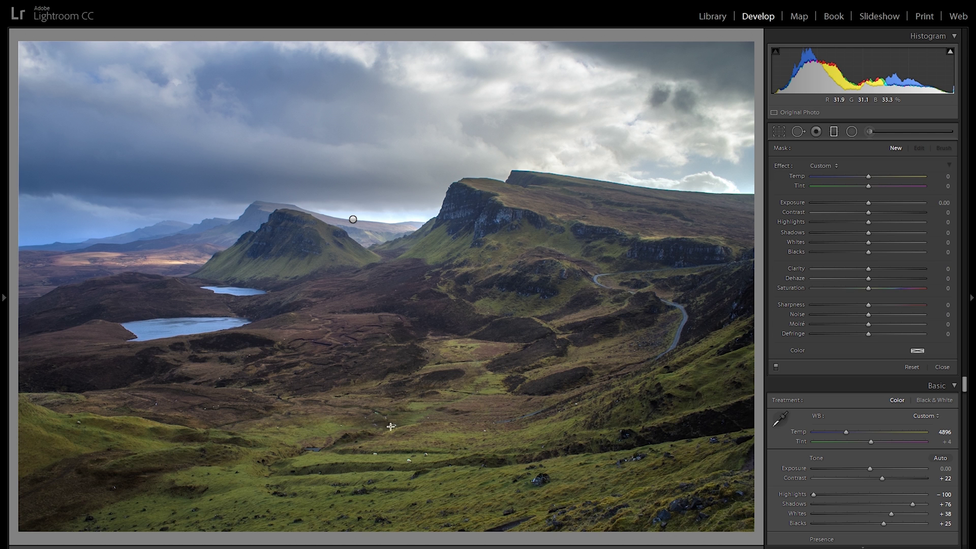
drag(429, 371, 493, 438)
key(ctrl+z)
Set the foreground graduated filter's Exposure to −1.28 and shift the filter slightly lower on the grass.
click(342, 462)
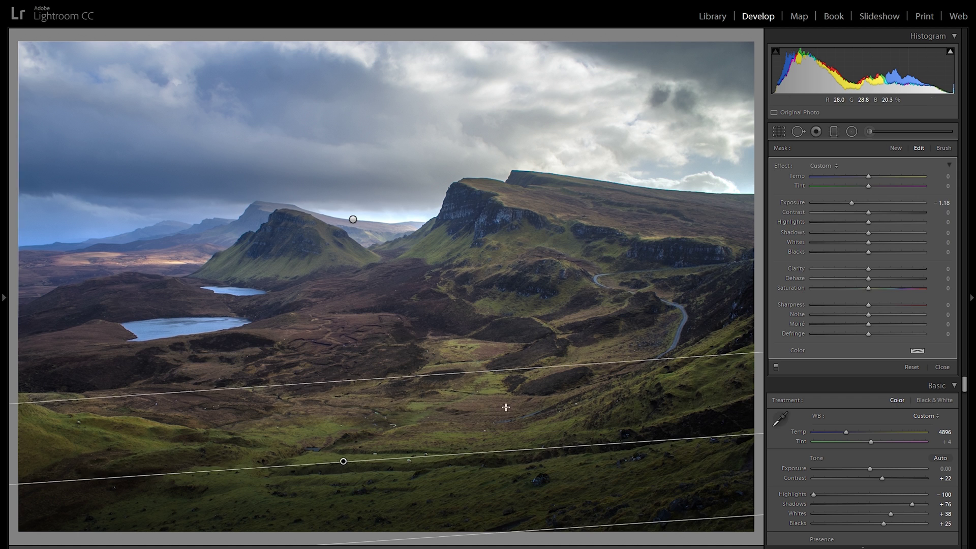
drag(868, 202, 848, 202)
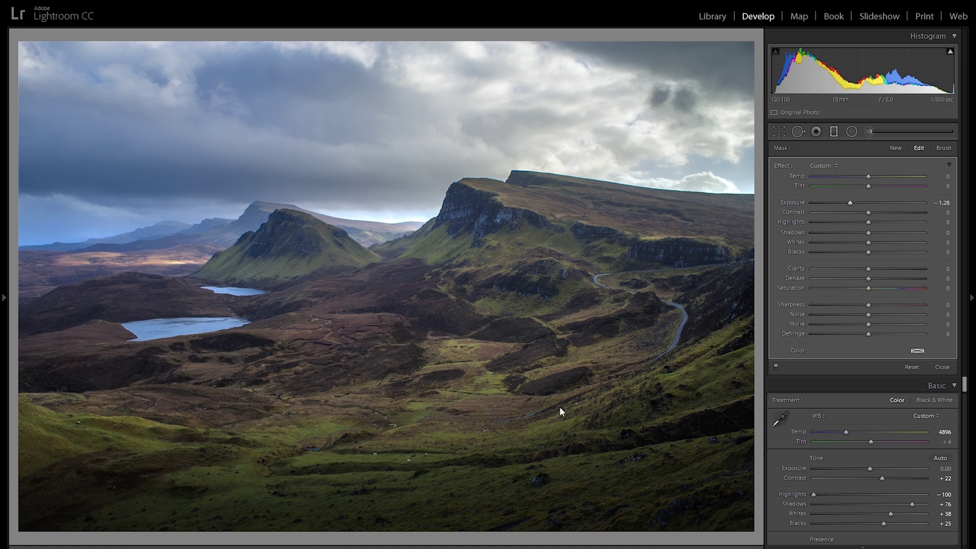
drag(344, 461, 343, 468)
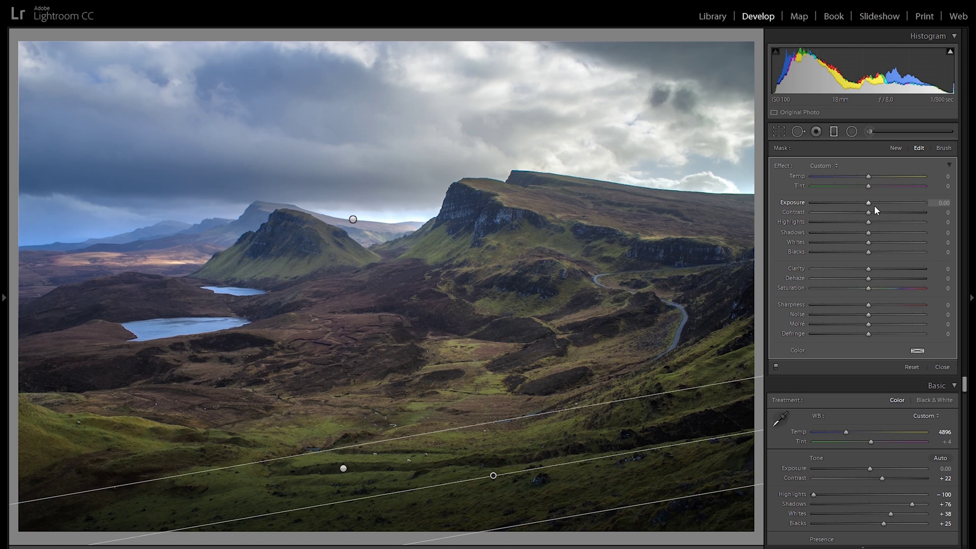
Add a second, more slanted graduated filter over the lower foreground with Exposure −0.23 and place it nearer the photo's lower edge.
drag(869, 207, 867, 205)
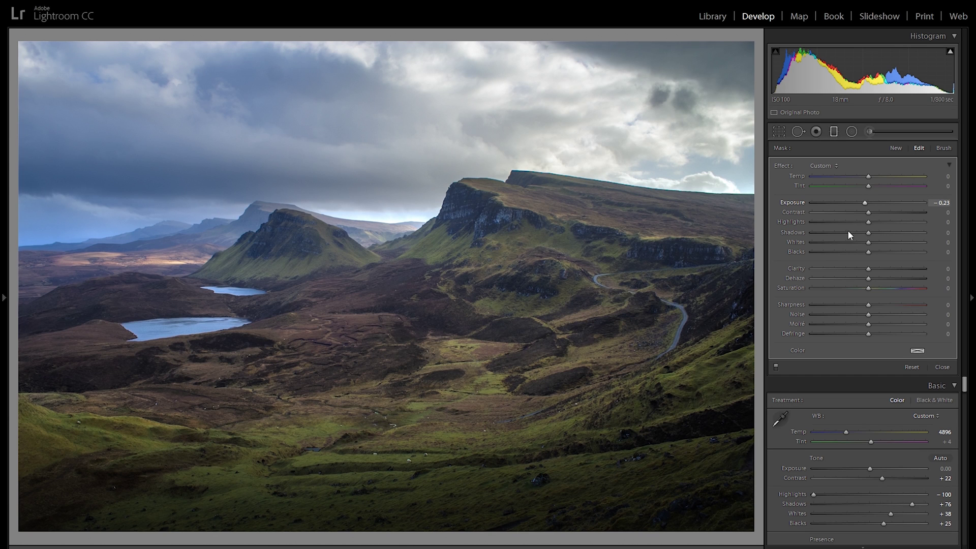
drag(491, 474, 528, 503)
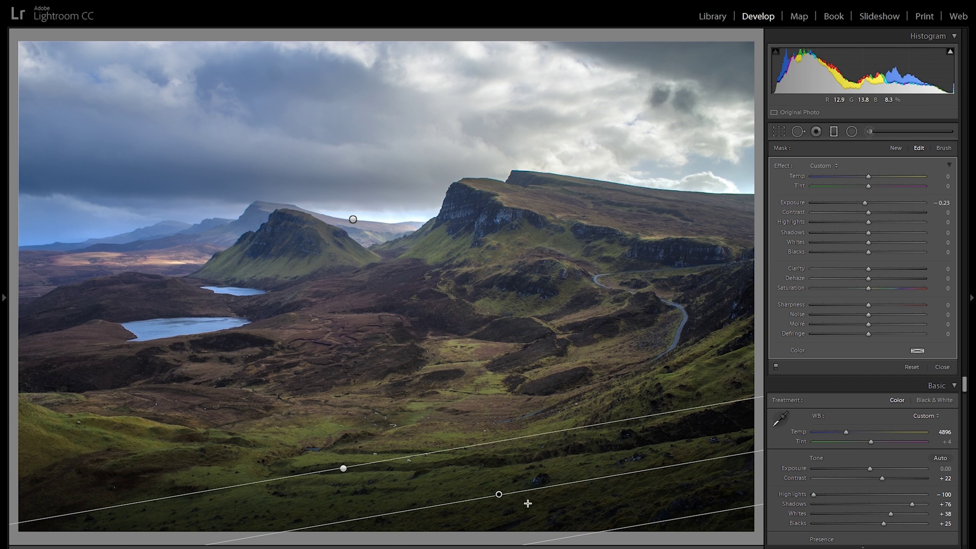
click(832, 131)
Brighten the photo's upper-right area with a diagonal graduated filter from the clouds down to the valley, at Exposure 0.27.
click(832, 132)
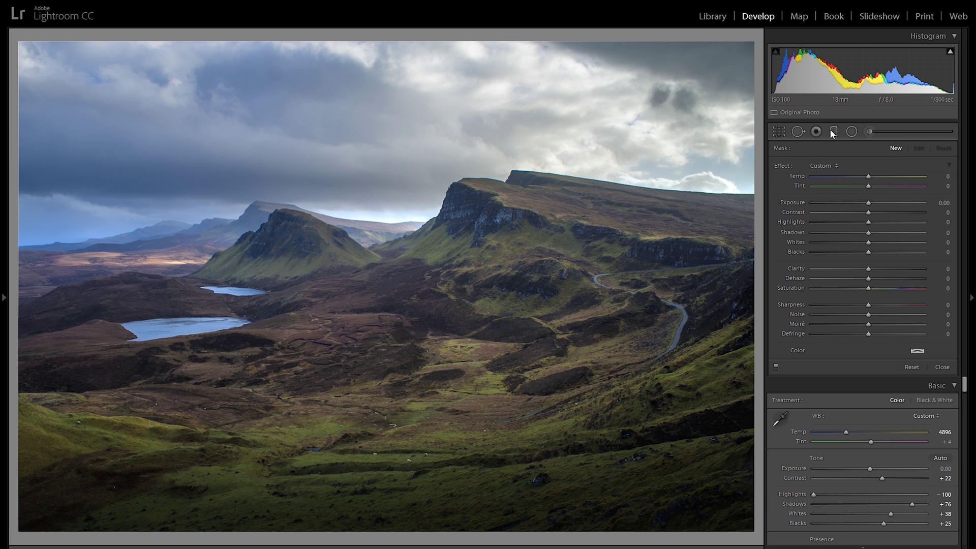
mouse_move(539, 121)
mouse_down()
mouse_move(345, 533)
mouse_move(413, 385)
mouse_up()
drag(873, 202, 871, 202)
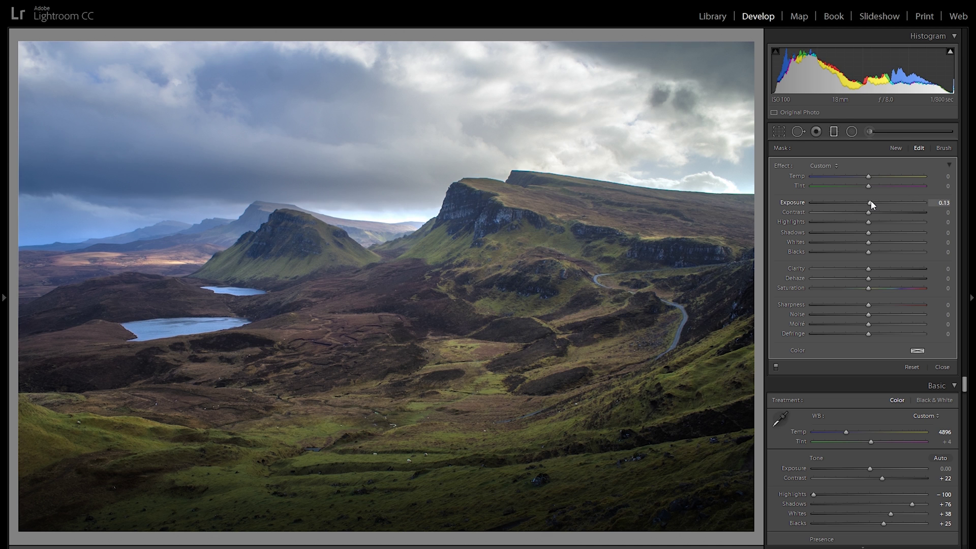
drag(870, 202, 873, 202)
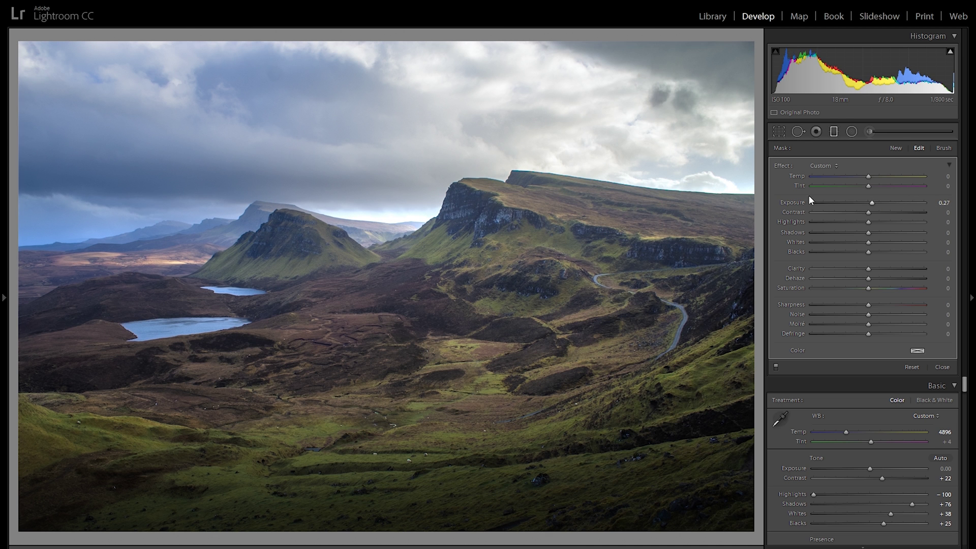
Darken the photo's left side with a diagonal graduated filter and raise the upper-right brightening filter's Exposure to 0.45.
click(897, 148)
drag(141, 450, 320, 176)
drag(247, 317, 272, 281)
drag(865, 203, 872, 202)
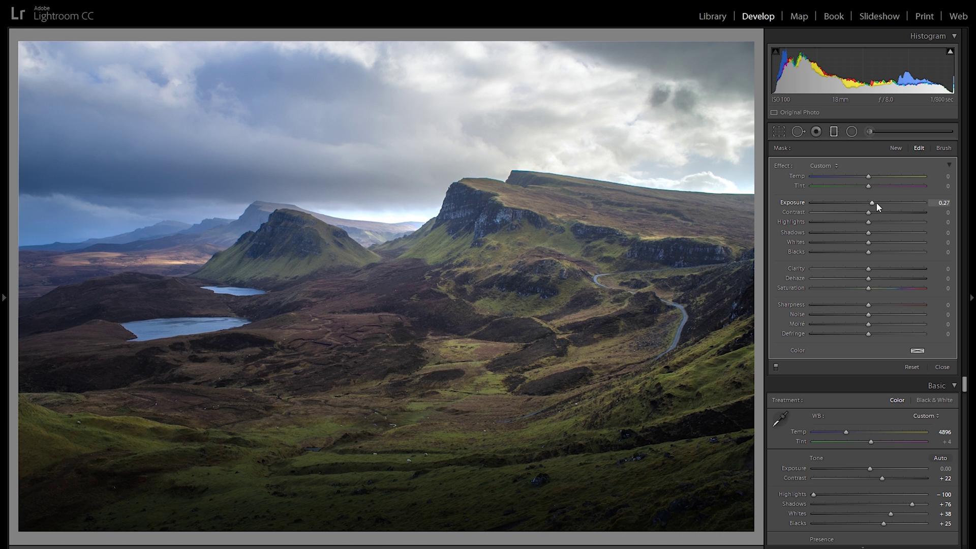
drag(873, 202, 875, 203)
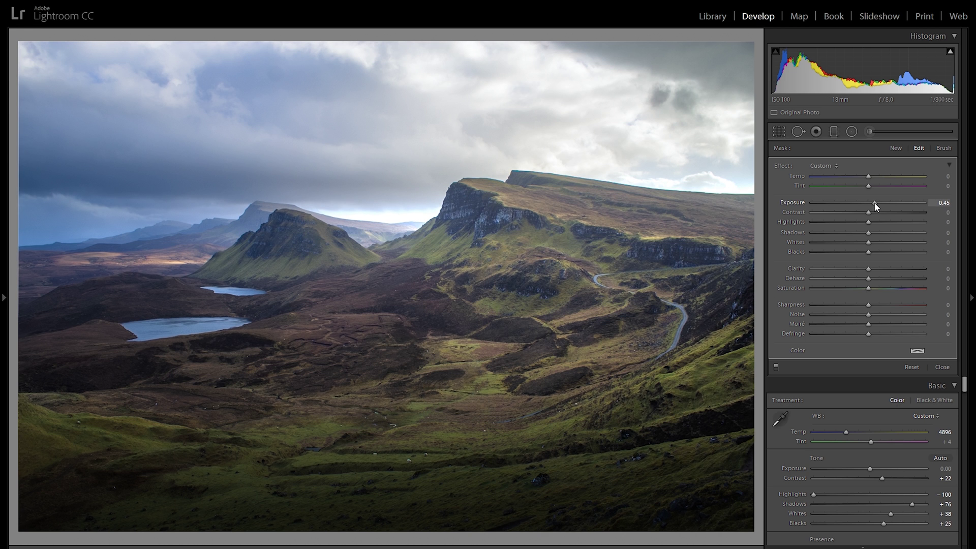
Set the upper-right brightening filter's Whites to 18 and select the left-side darkening filter.
click(879, 242)
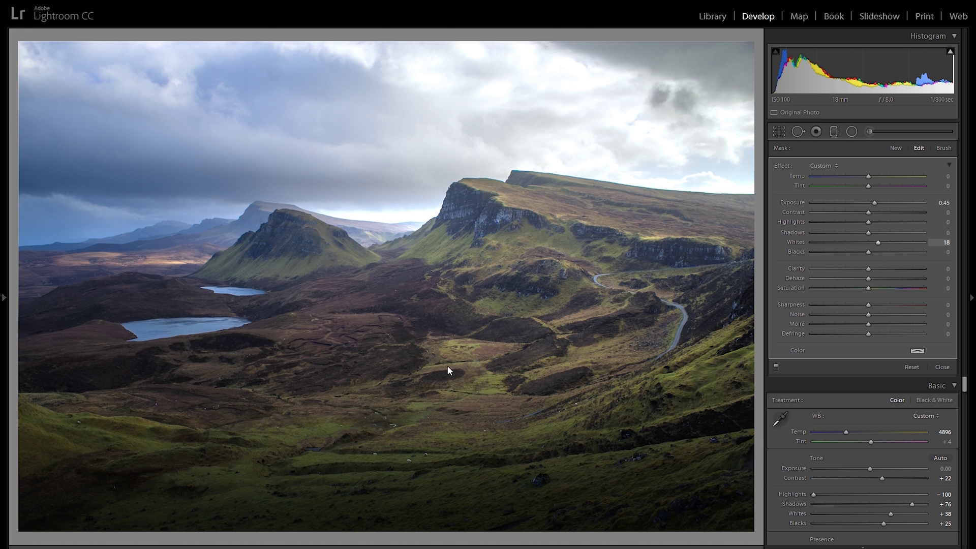
click(274, 281)
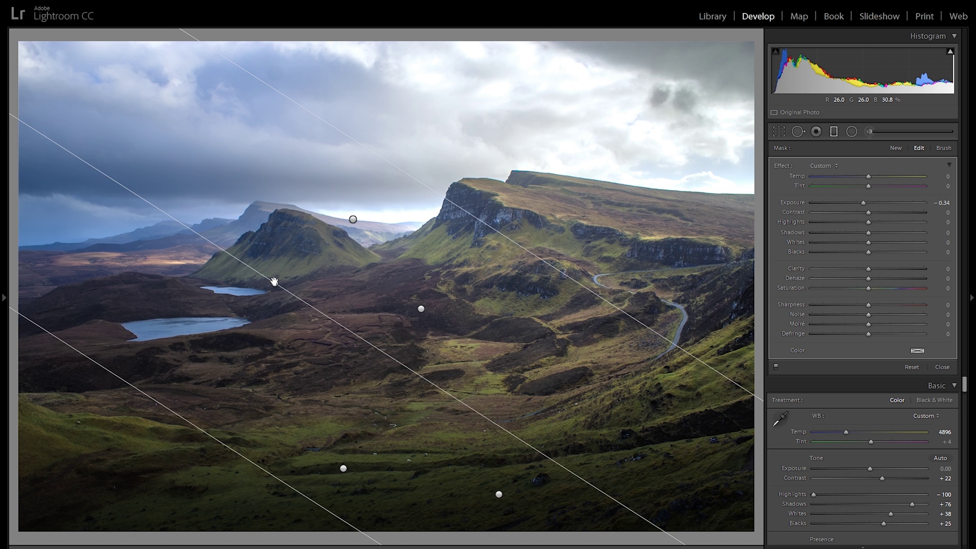
mouse_move(274, 281)
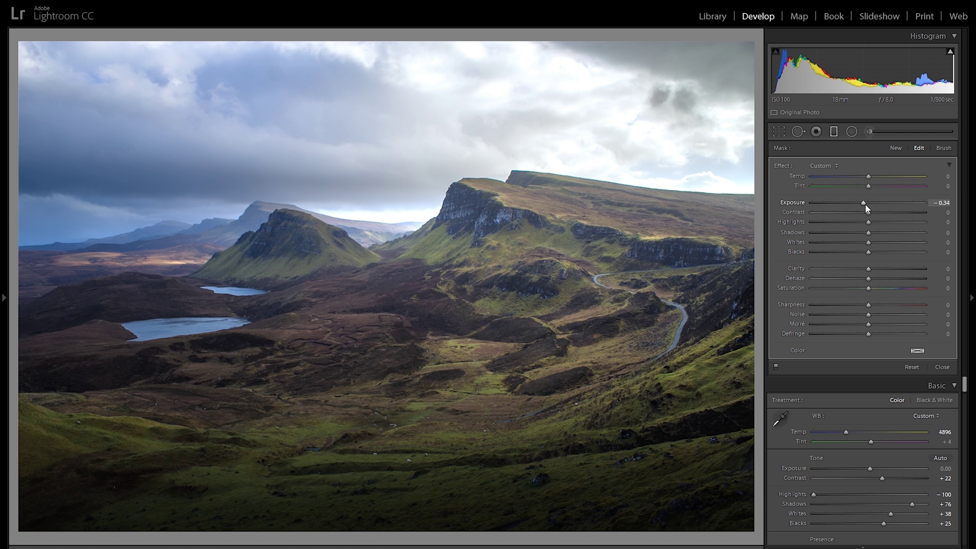
Darken the photo's lower-left corner with a new diagonal graduated filter at Exposure −0.23.
click(895, 148)
drag(74, 497, 210, 315)
drag(141, 409, 112, 449)
drag(870, 203, 867, 203)
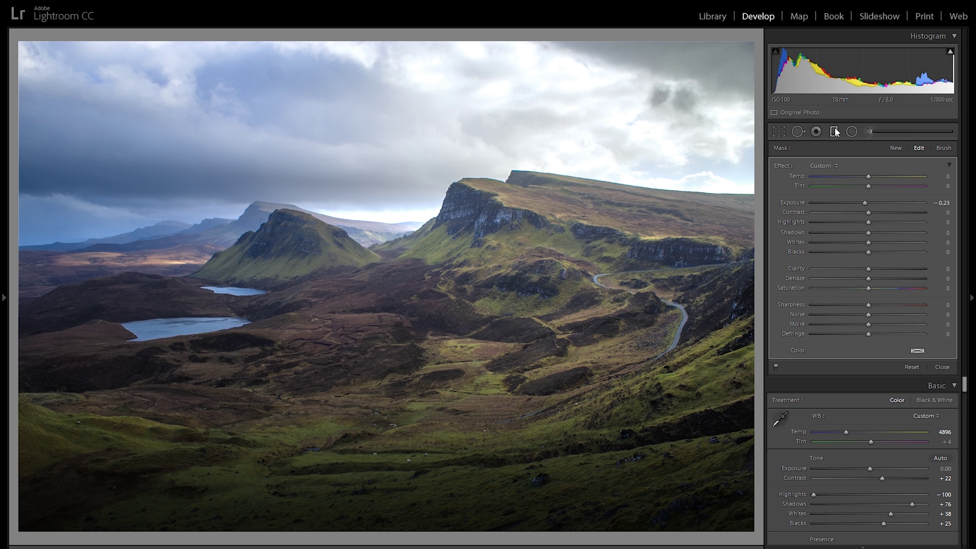
Add a horizontal graduated filter across the upper sky with Exposure −0.23 and place it close to the photo's upper edge.
click(895, 148)
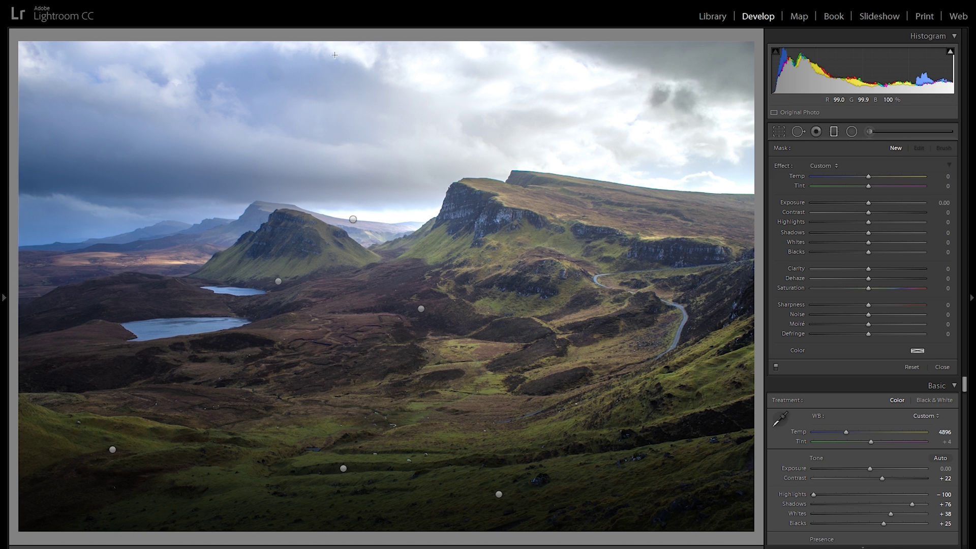
drag(315, 57, 328, 148)
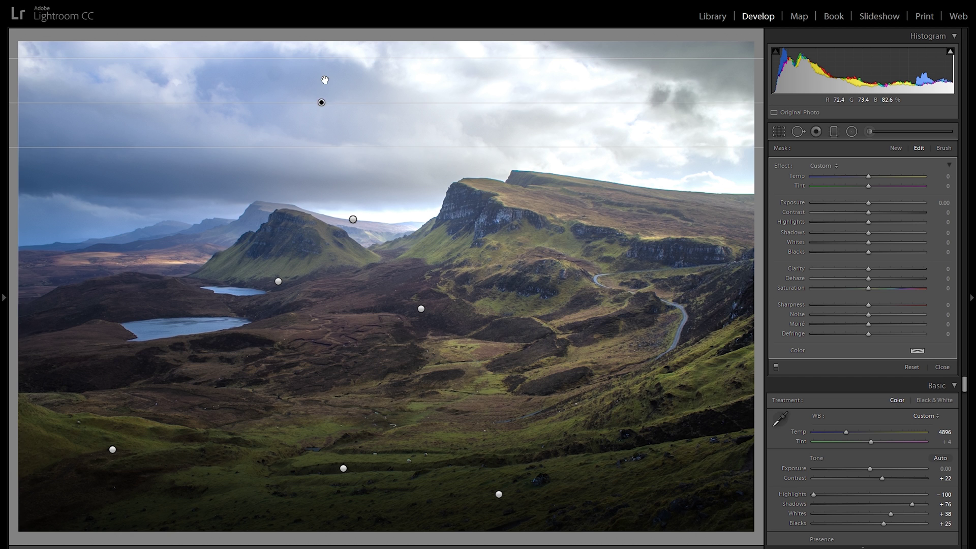
drag(325, 80, 324, 80)
mouse_move(868, 202)
mouse_down()
mouse_move(877, 202)
mouse_move(864, 203)
mouse_up()
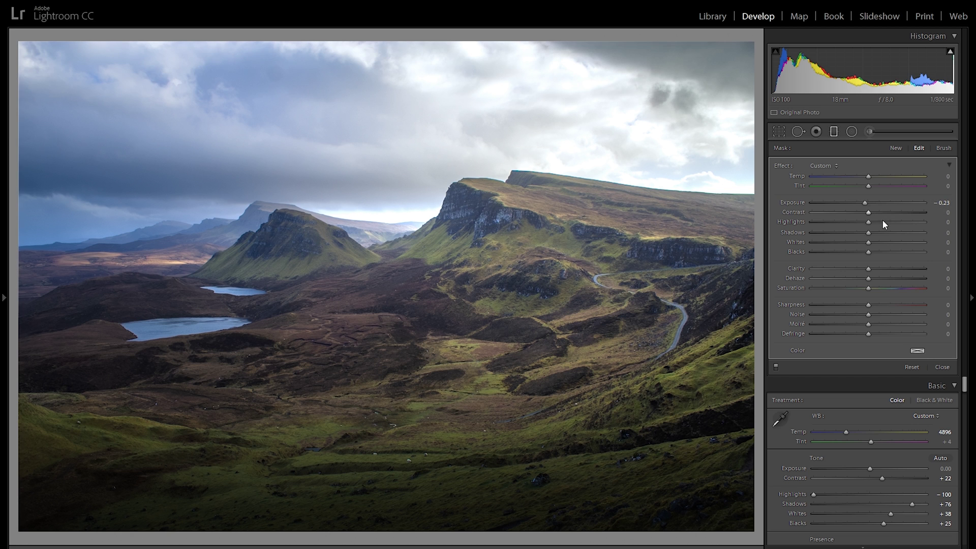
Set the upper-sky filter's Shadows to 29 and Exposure to −0.38, and nudge the filter slightly lower.
click(890, 233)
drag(890, 233, 882, 233)
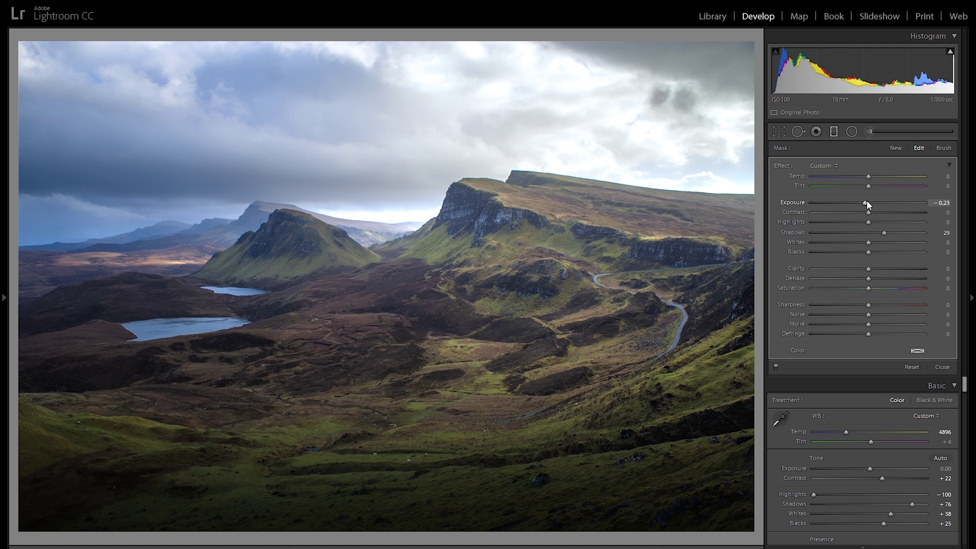
drag(867, 202, 864, 202)
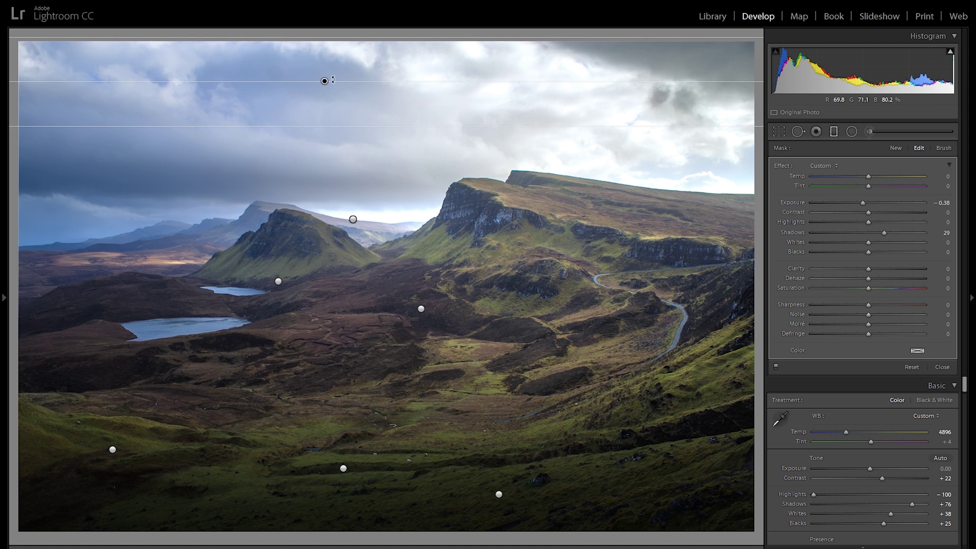
drag(324, 82, 328, 84)
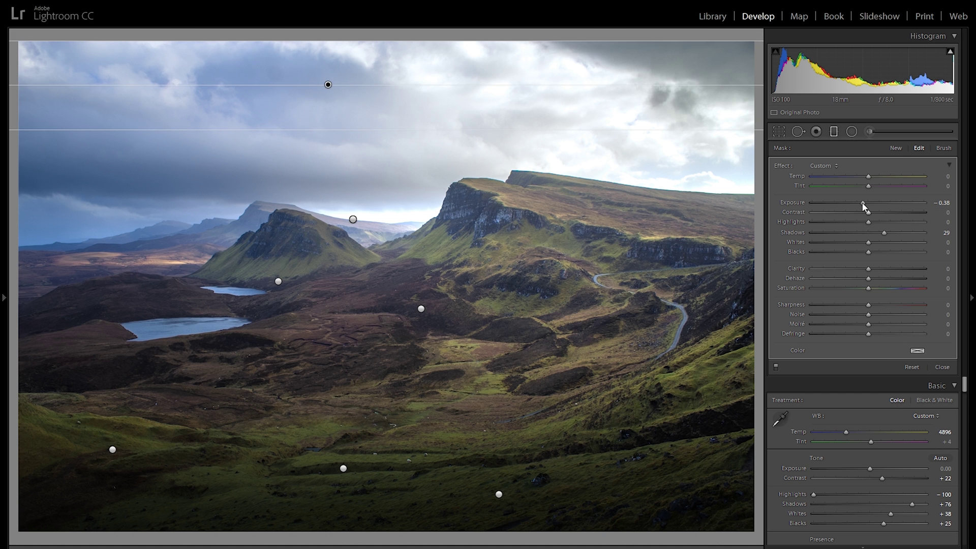
Tint the upper-right sky yellow with a slanted graduated filter, using hue 50 and saturation 45%, and move it higher into the clouds.
click(897, 149)
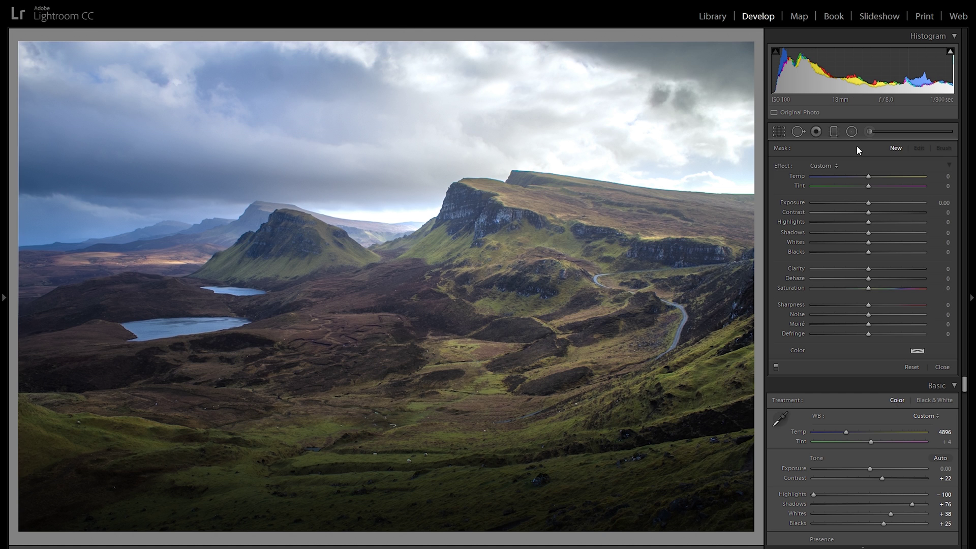
drag(511, 66, 463, 268)
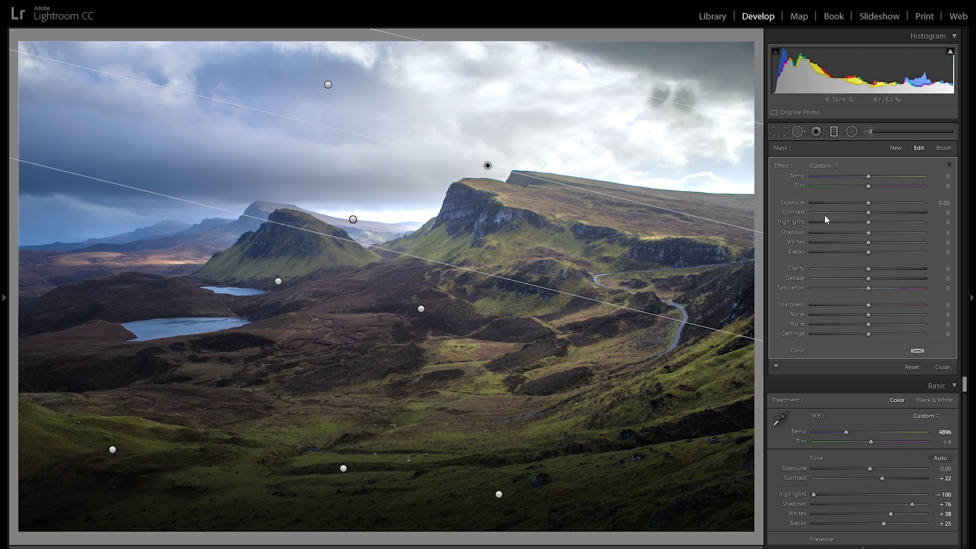
click(918, 350)
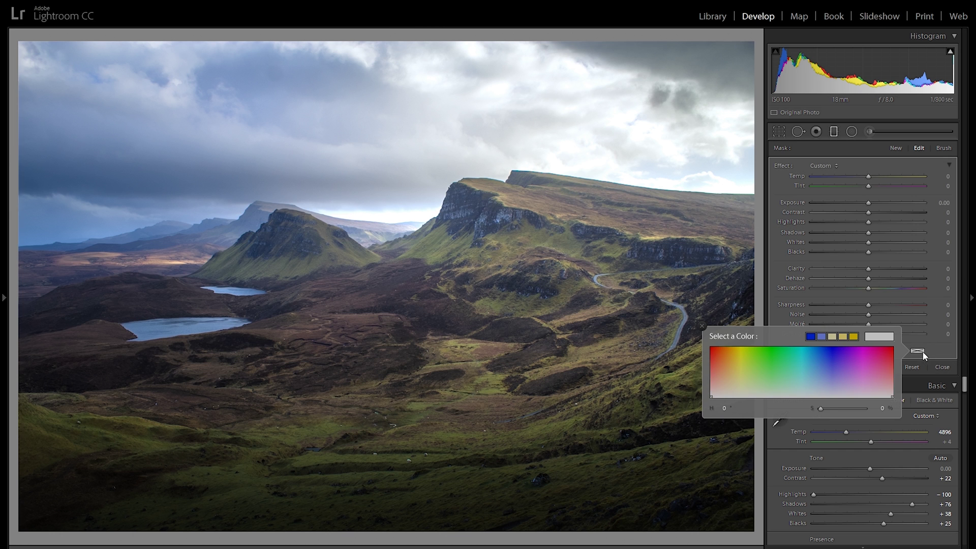
click(738, 368)
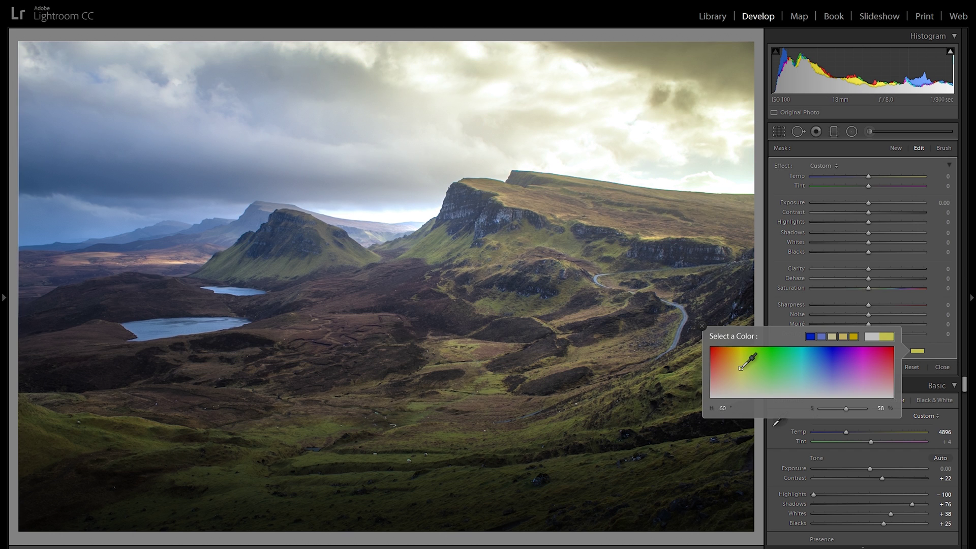
drag(739, 366, 736, 366)
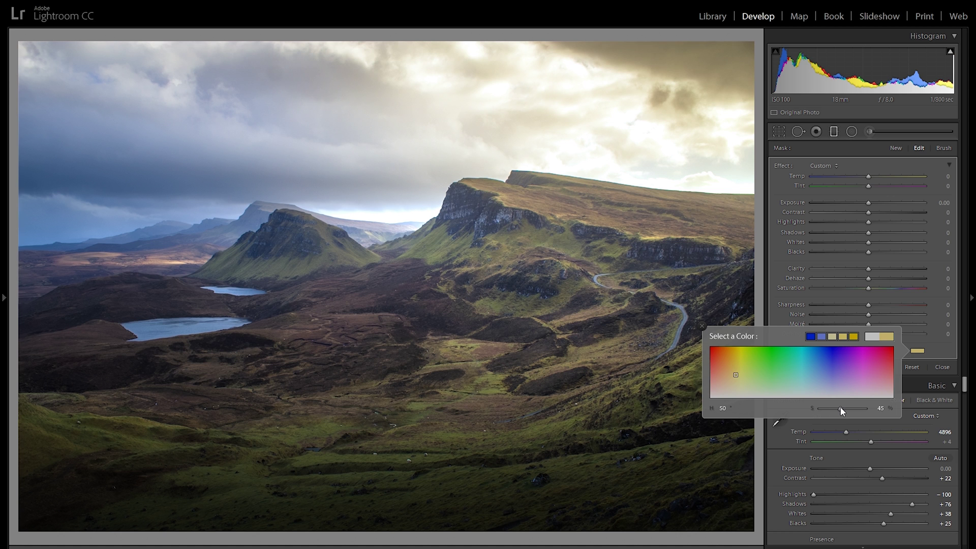
click(702, 327)
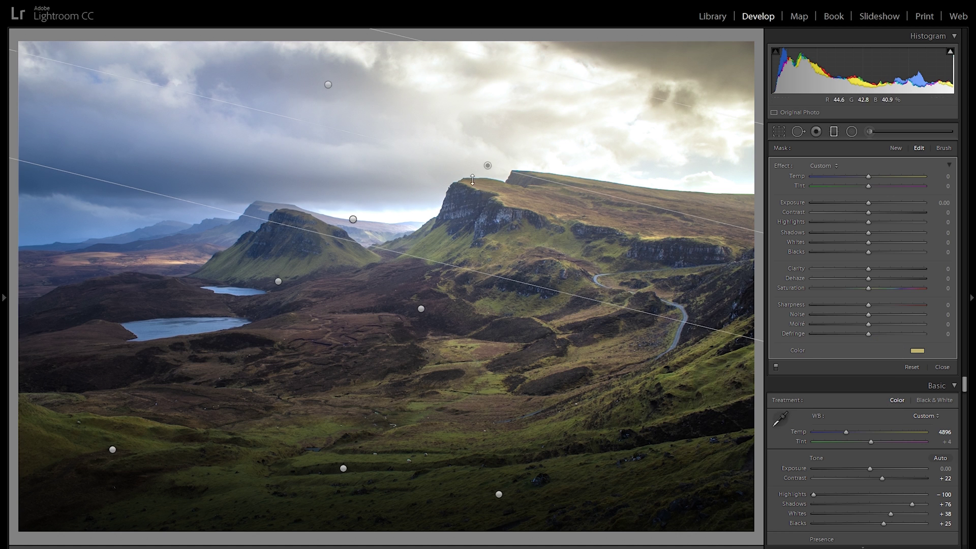
drag(487, 165, 506, 190)
Duplicate the yellow sky filter and tint the copy pale orange with hue 29 and saturation 22%.
right_click(539, 94)
click(561, 101)
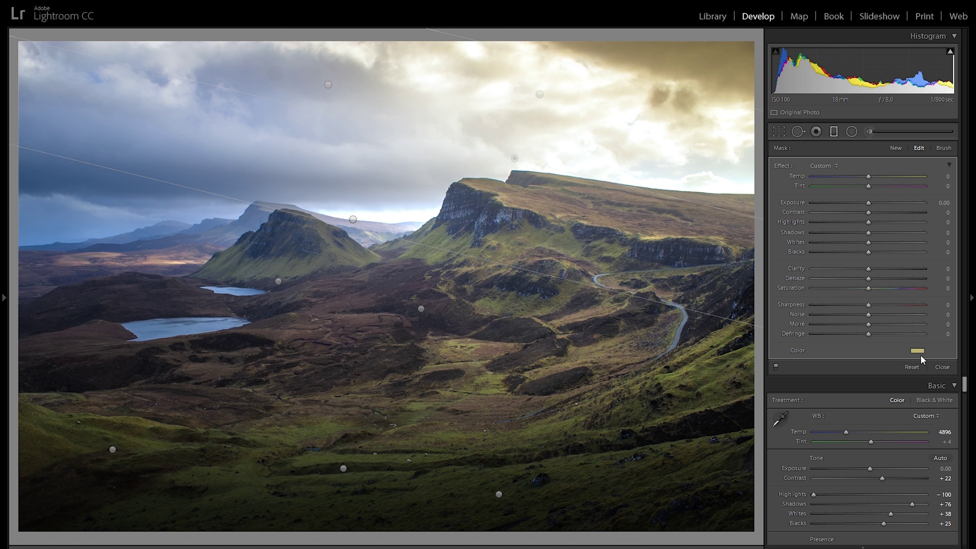
click(918, 351)
click(722, 380)
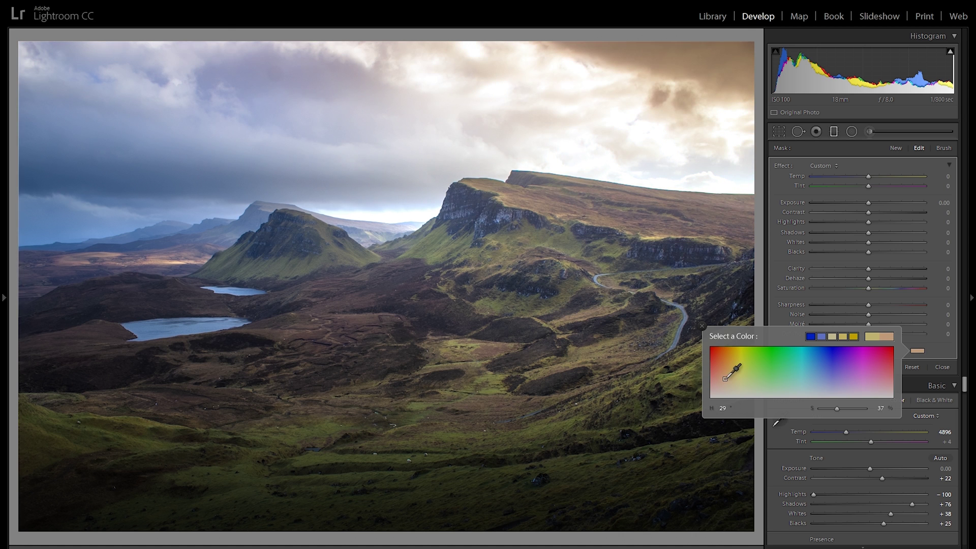
drag(836, 409, 829, 408)
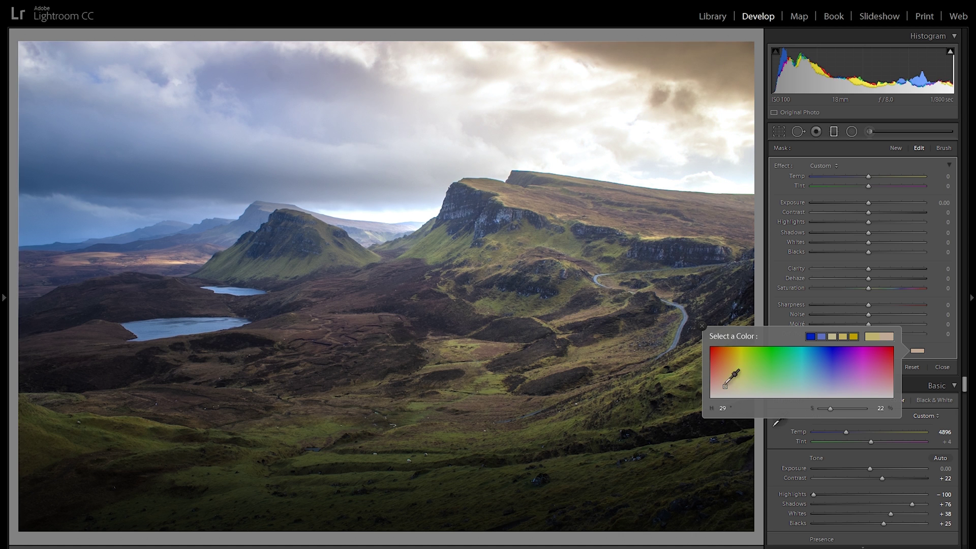
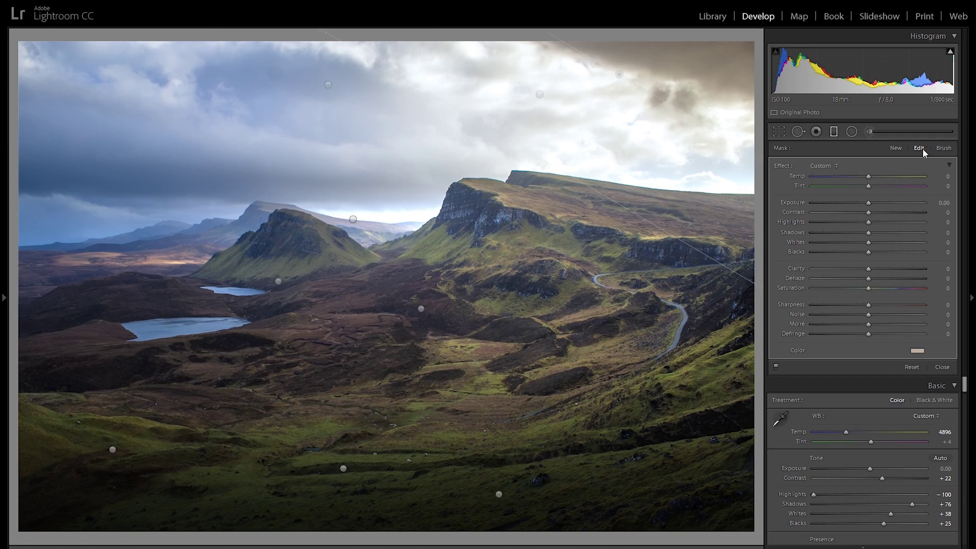
Add a diagonal graduated filter over the photo's upper-left sky and check the bright clouds up close.
click(893, 149)
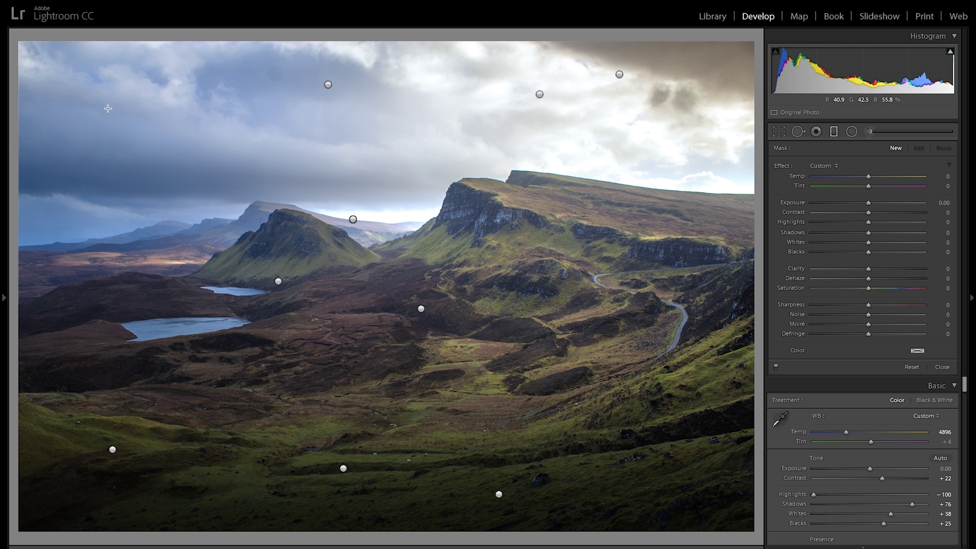
drag(204, 102, 212, 167)
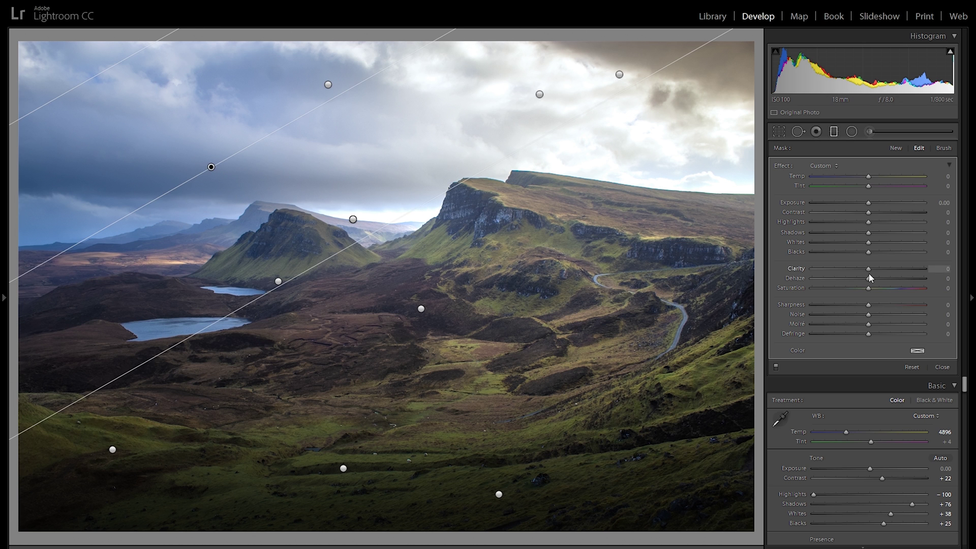
click(612, 102)
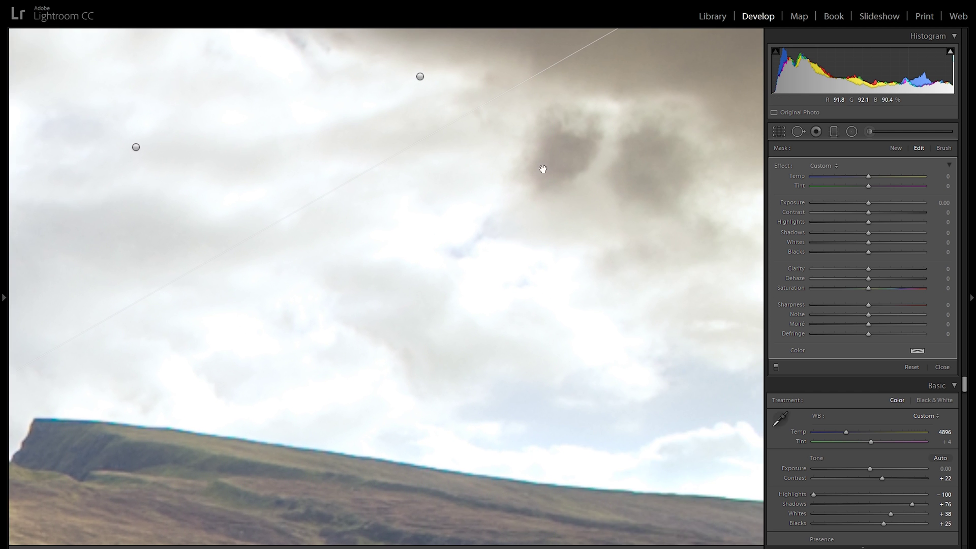
mouse_move(532, 257)
mouse_down()
mouse_move(562, 298)
mouse_move(603, 230)
mouse_move(593, 191)
mouse_move(510, 255)
mouse_move(544, 253)
mouse_move(567, 267)
mouse_move(524, 260)
mouse_up()
click(374, 230)
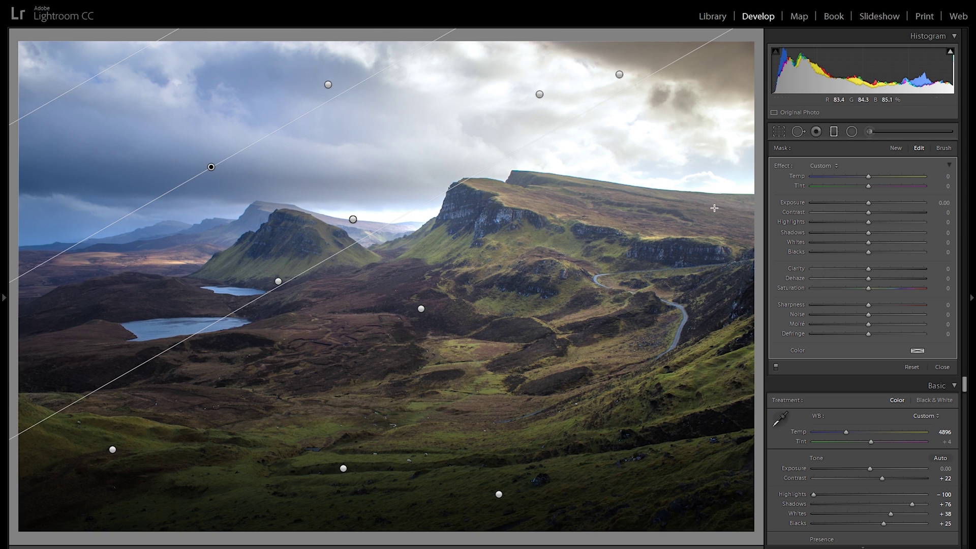
Tint the upper-left sky filter blue with hue 239 and saturation 25%, shift it toward the corner and set its Saturation slider to −20.
click(917, 350)
click(768, 367)
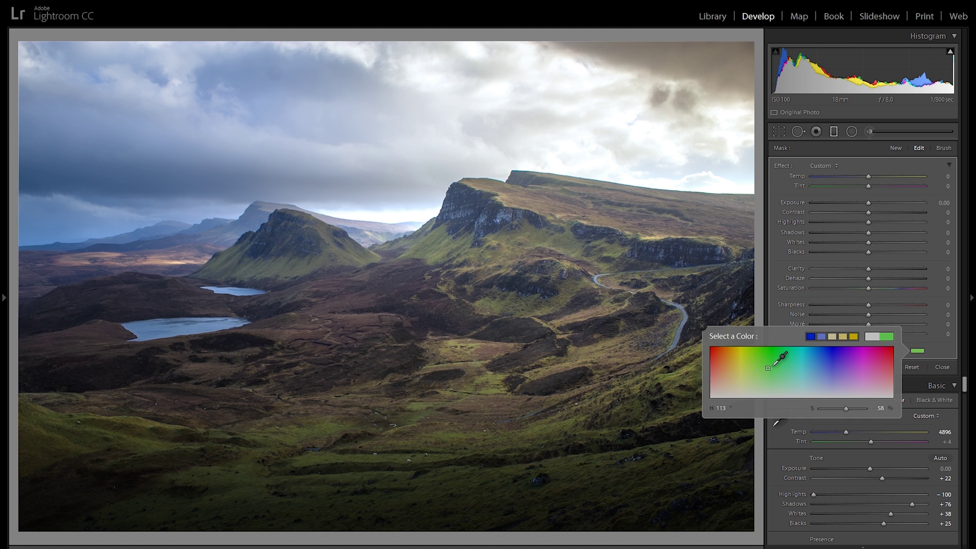
click(824, 370)
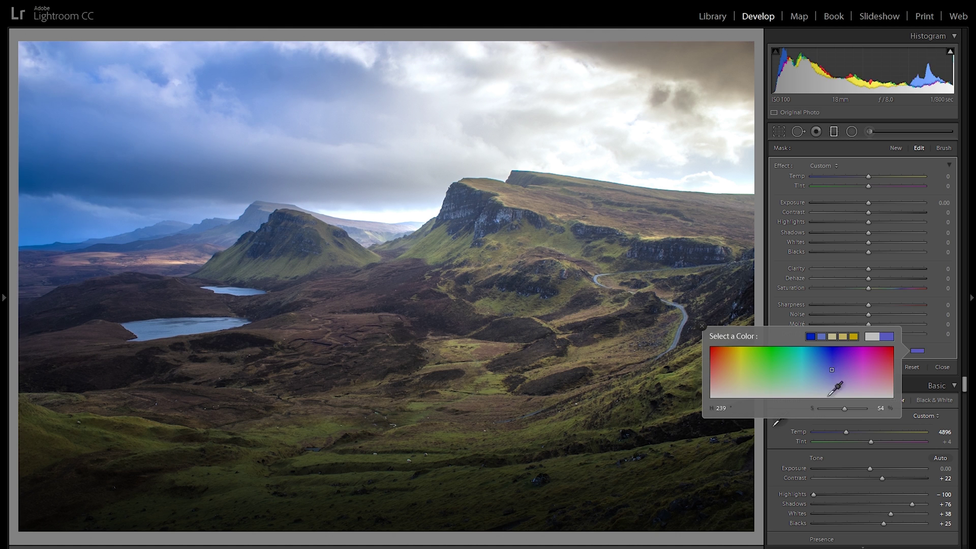
drag(833, 408, 832, 409)
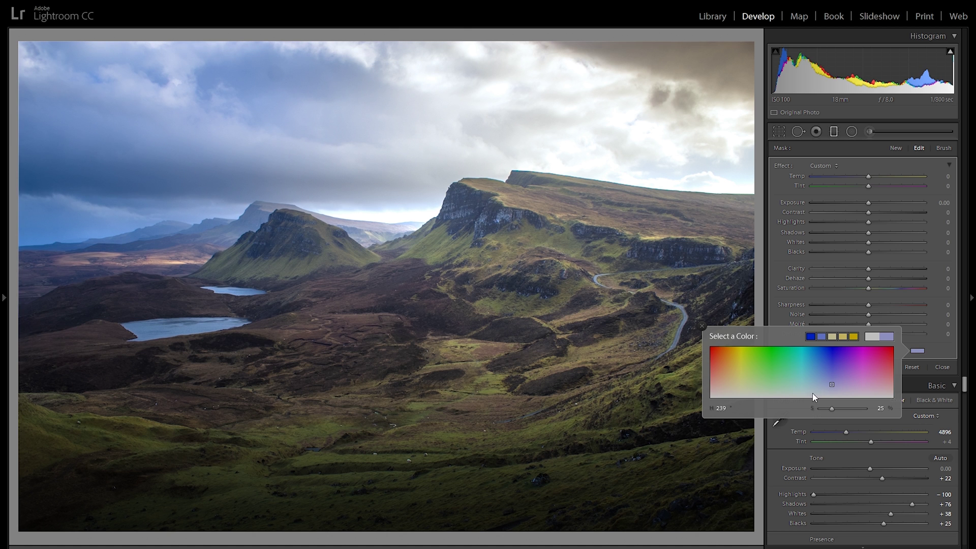
click(701, 325)
drag(211, 166, 200, 151)
drag(856, 289, 858, 288)
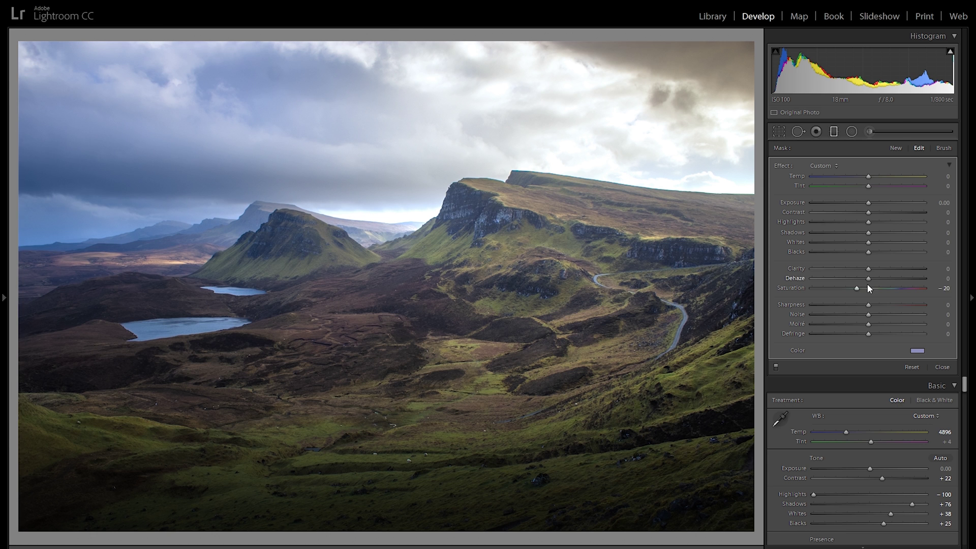
Add another slanted graduated filter in the upper-left corner of the sky and tint it purple with hue 281 and saturation 17%.
click(896, 149)
drag(115, 53, 191, 277)
drag(152, 163, 140, 125)
click(917, 351)
click(832, 382)
drag(832, 383, 849, 374)
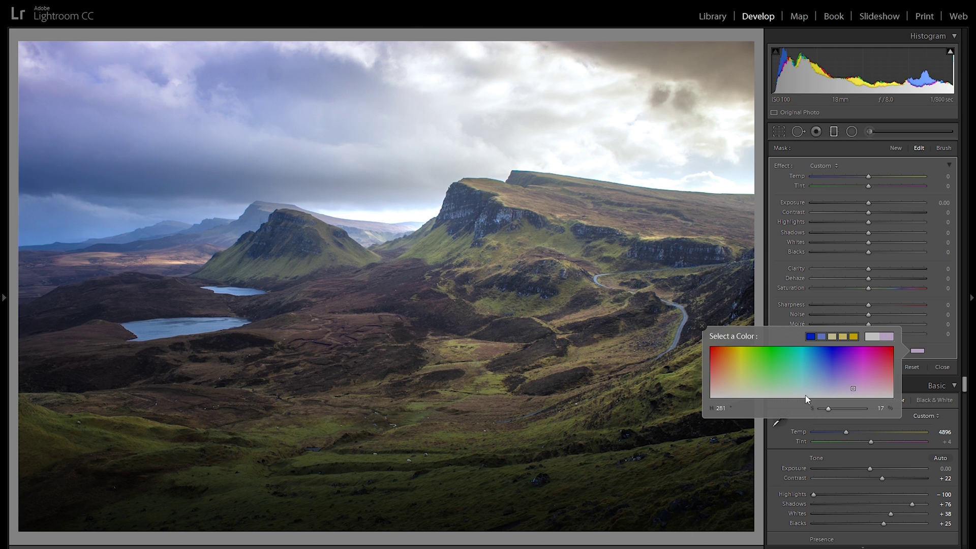
click(702, 326)
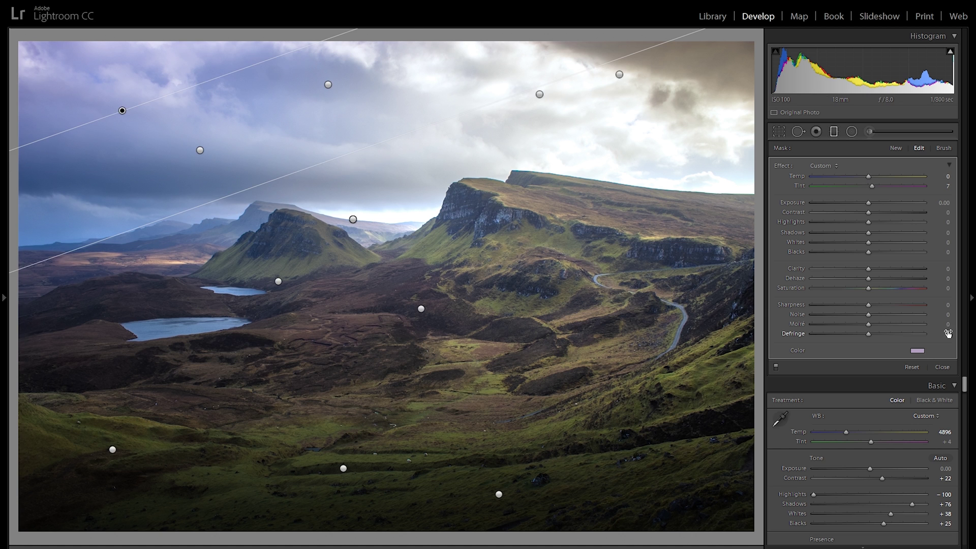
Set the purple sky filter's colour saturation to 22%.
click(920, 352)
drag(825, 409, 828, 411)
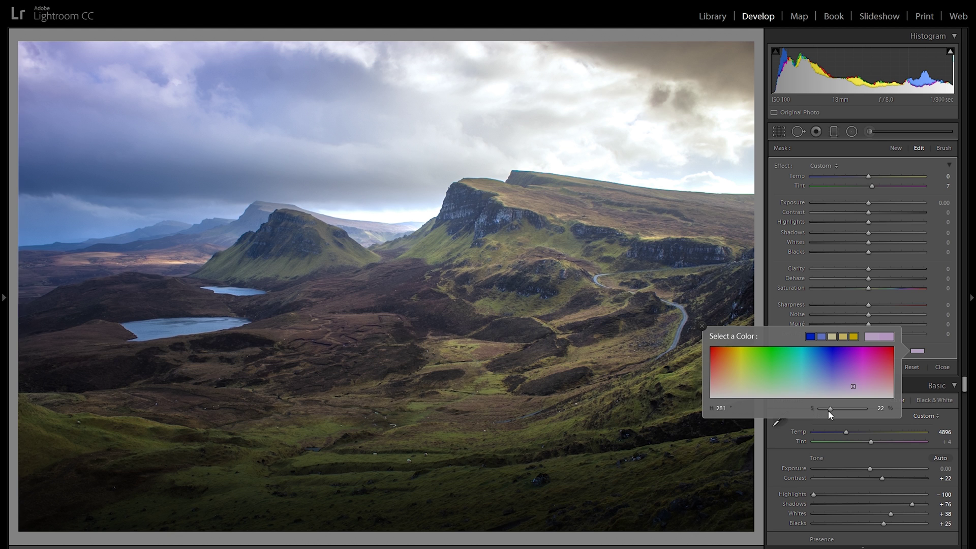
click(702, 326)
Add a slightly slanted graduated filter across the horizon and mountain tops and lower its Saturation slightly.
click(894, 148)
drag(284, 173, 294, 280)
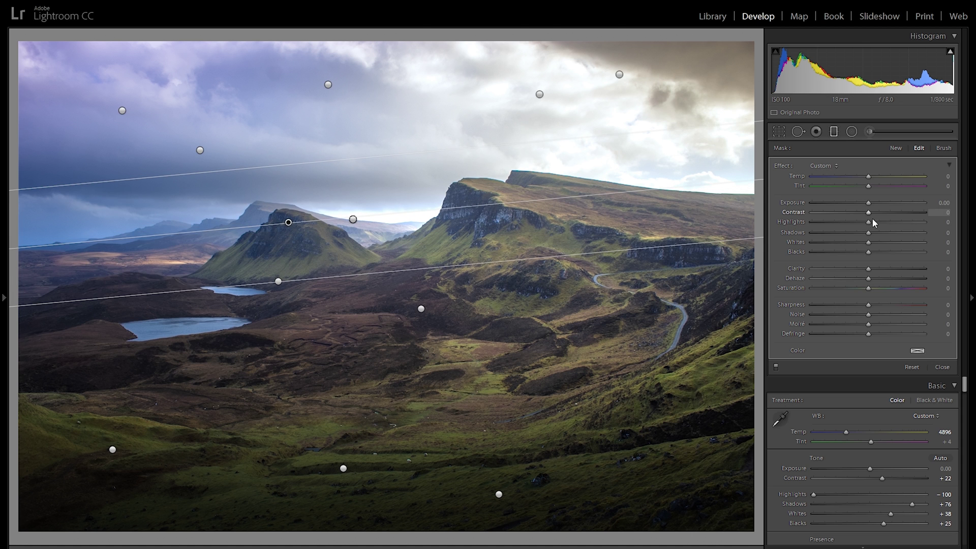
drag(862, 288, 864, 287)
Set the purple upper-left sky filter's Temp to 7 and Tint to 3.
click(122, 110)
drag(869, 186, 872, 177)
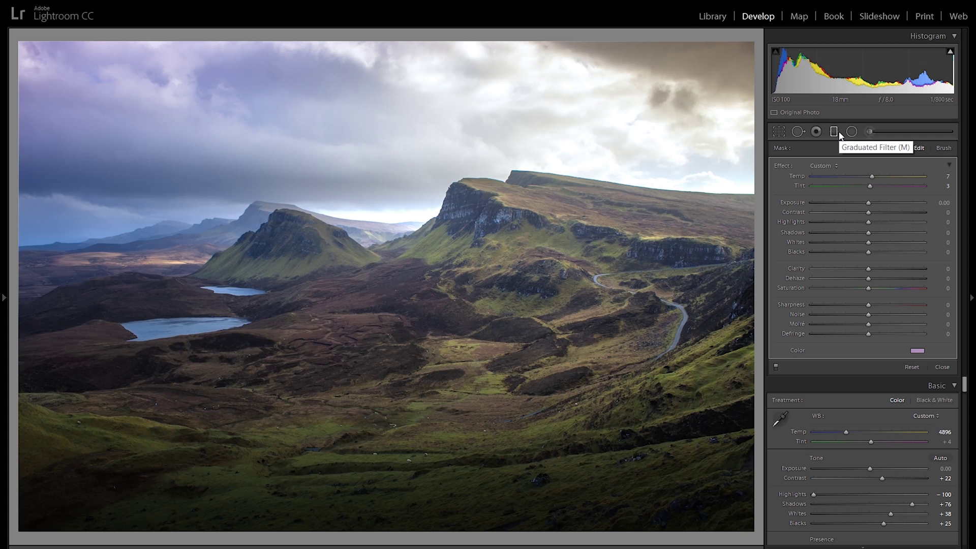
Compare the photo with and without the graduated filters twice, and close the Graduated Filter tool.
click(776, 367)
click(775, 367)
click(776, 367)
click(775, 367)
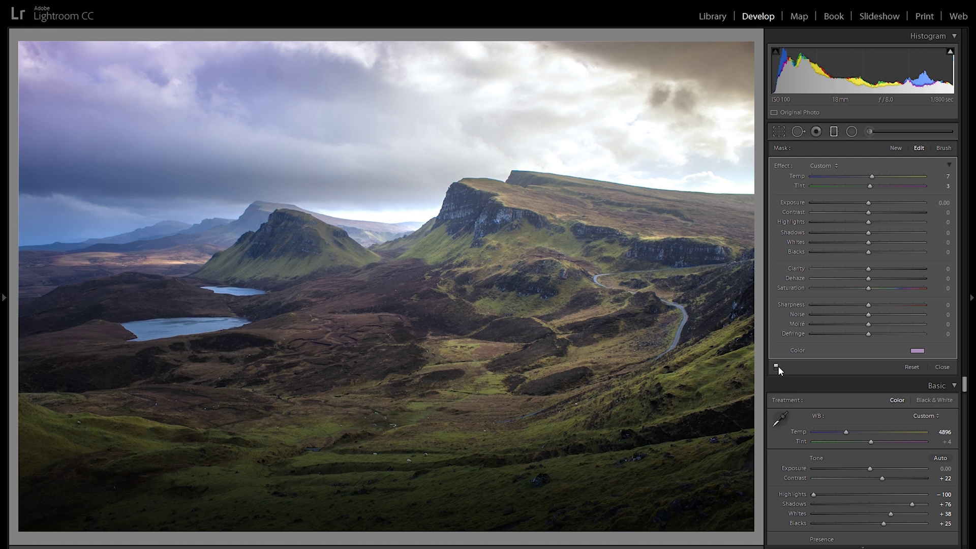
click(835, 133)
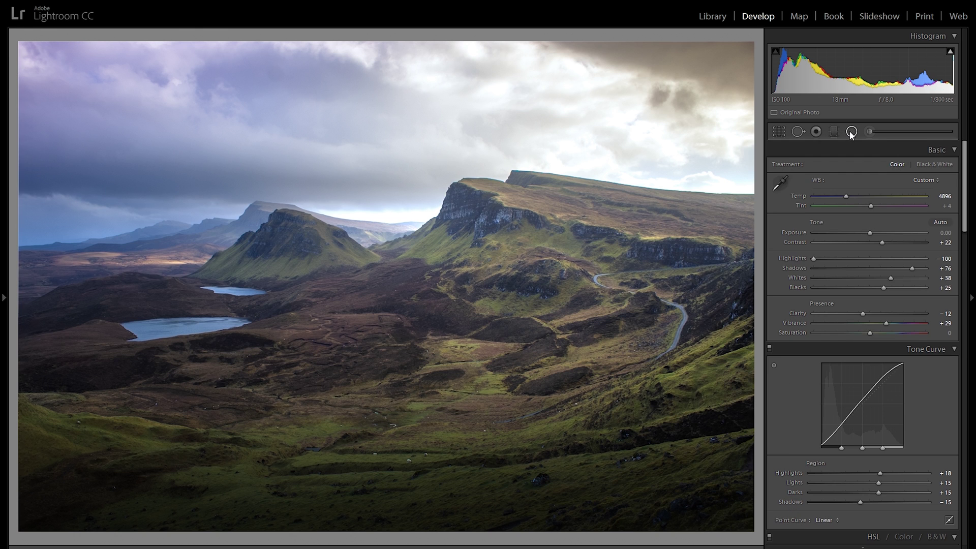
Draw a wide elliptical radial filter over the rocky hillside below the large cliffs and set its Exposure to 1.72.
click(851, 132)
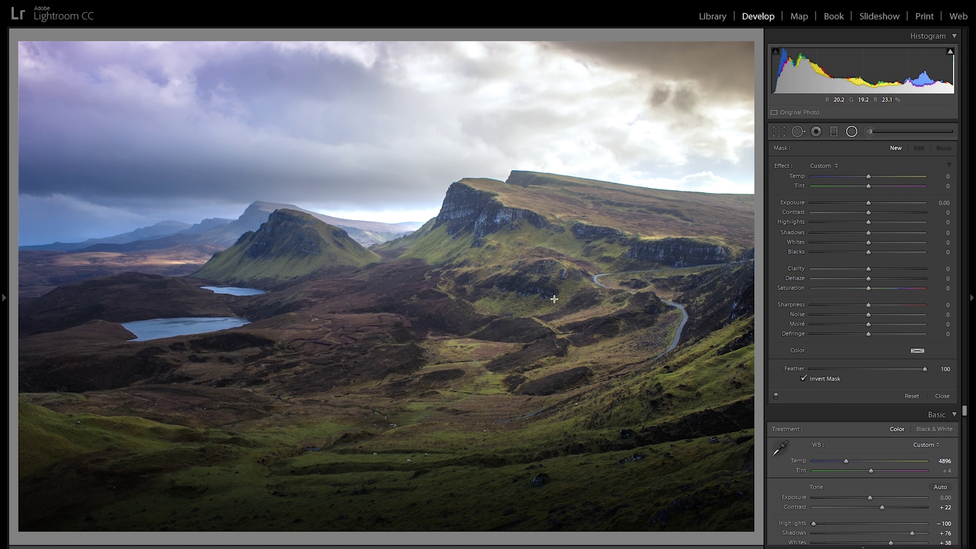
drag(395, 303, 561, 395)
drag(376, 308, 522, 293)
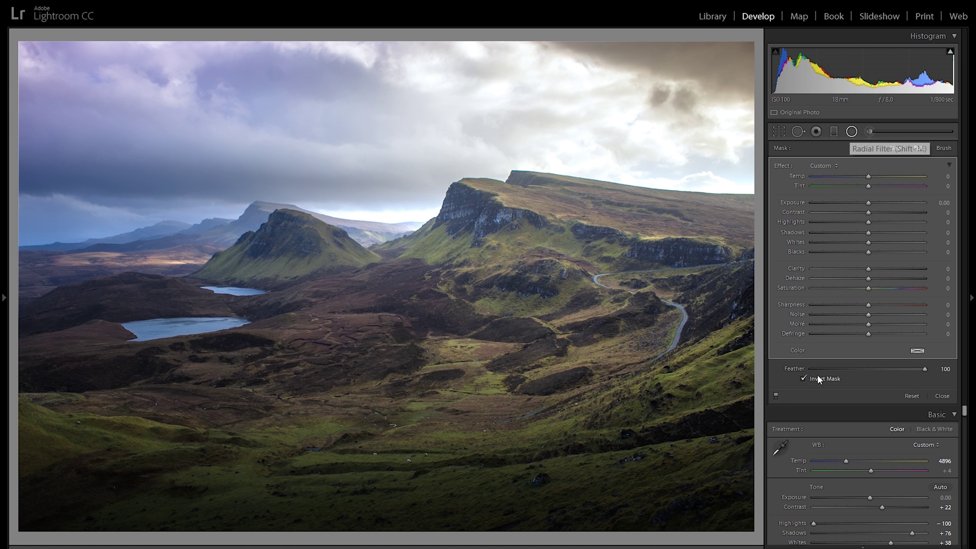
click(890, 203)
Try the radial filter with Invert Mask off and with a different Feather amount, then restore Invert Mask and Feather 100.
click(803, 378)
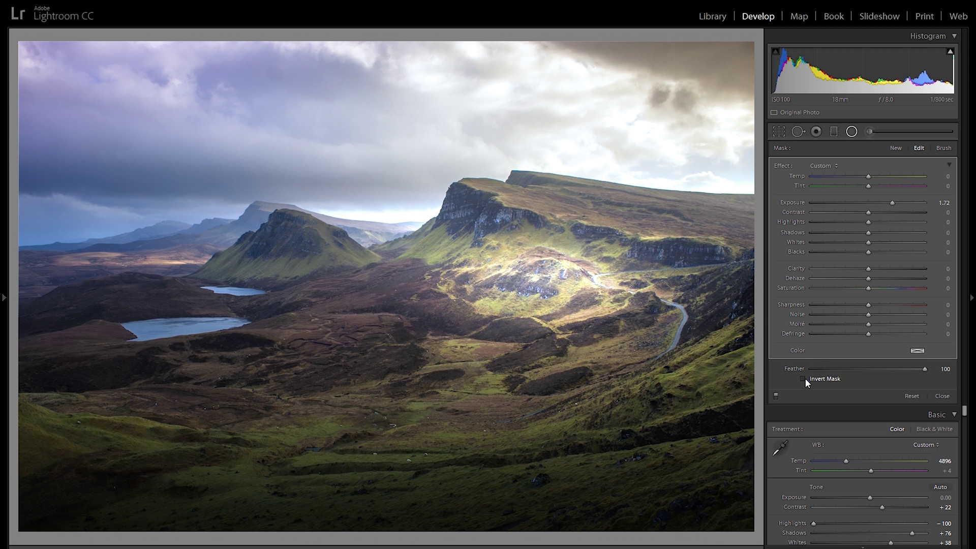
click(803, 379)
drag(848, 369, 930, 370)
Reposition the radial filter on the hillside and set Temp to 6, Exposure to 0.42, Contrast to 6 and Whites to 48.
mouse_move(549, 275)
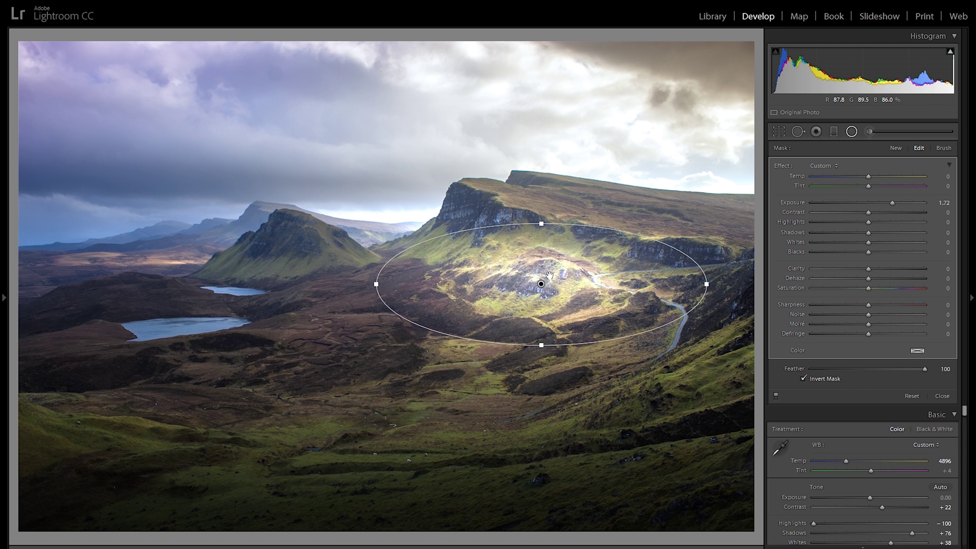
drag(549, 275, 592, 265)
drag(889, 201, 873, 205)
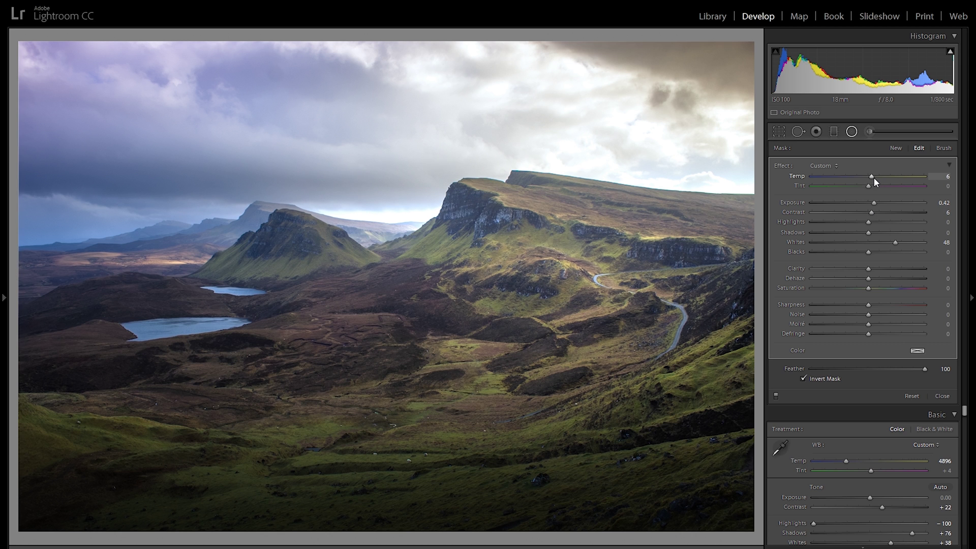
Duplicate the brightening radial filter onto the slope beside the winding road and the moorland in the middle of the valley.
right_click(542, 261)
click(559, 268)
drag(549, 275, 226, 429)
right_click(613, 354)
click(648, 361)
right_click(445, 376)
click(475, 380)
Duplicate the brightening radial filter onto the ground beside the upper lake and the grassy left foreground.
right_click(322, 315)
click(351, 321)
right_click(334, 307)
click(358, 313)
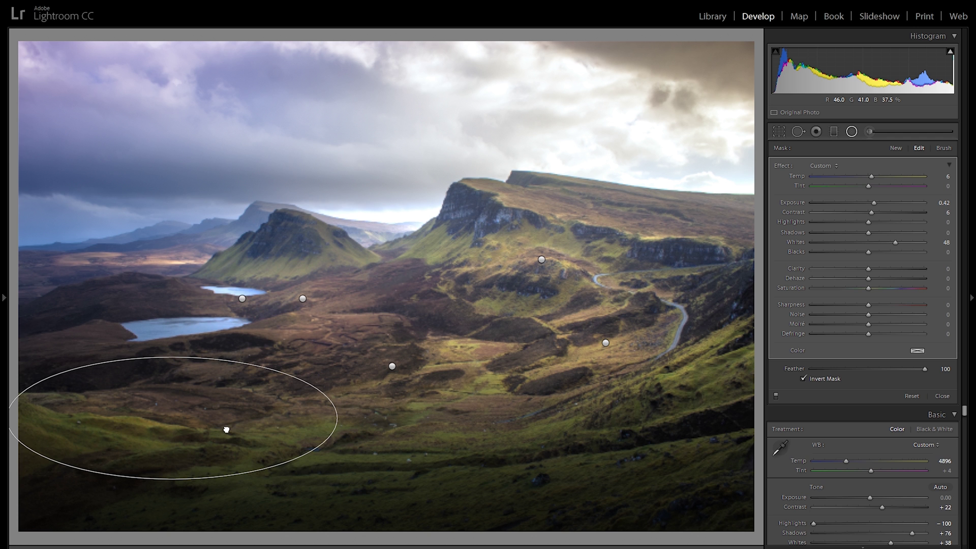
Duplicate the brightening radial filter onto the central foreground and the green slope below the road on the right.
right_click(227, 425)
click(261, 432)
drag(354, 409, 645, 405)
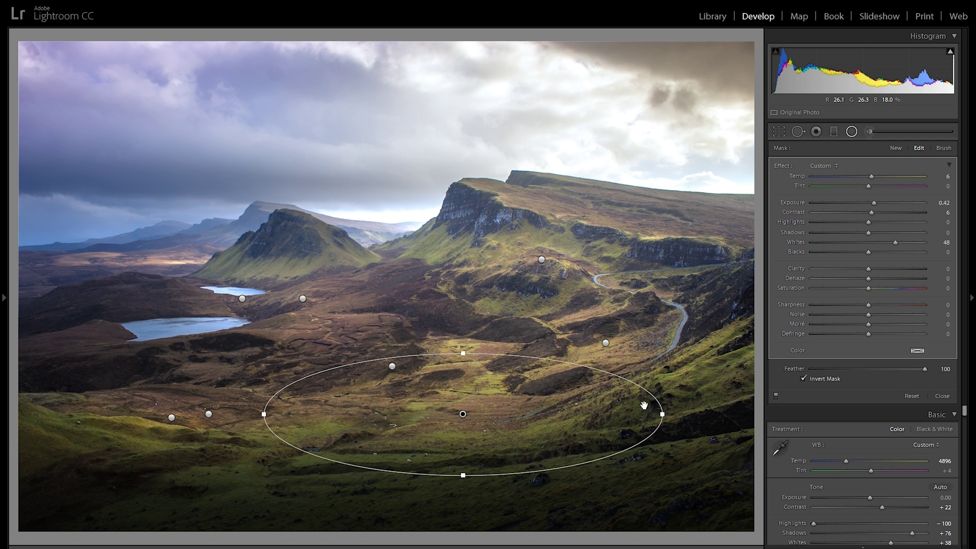
right_click(532, 400)
click(539, 407)
drag(504, 431, 727, 387)
Duplicate the brightening radial filter onto the brown moor below the lower lake and set its Exposure to 0.56.
right_click(728, 387)
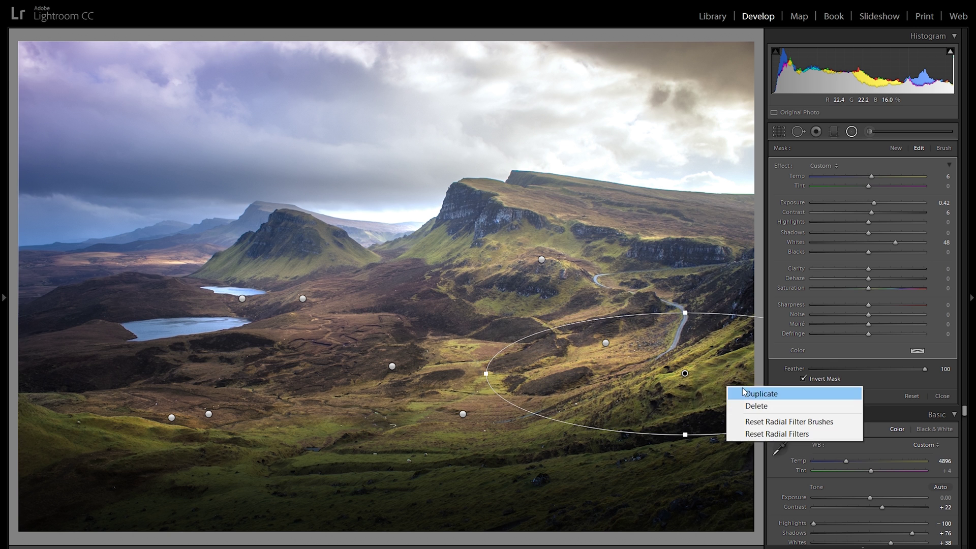
click(747, 394)
drag(616, 376, 379, 321)
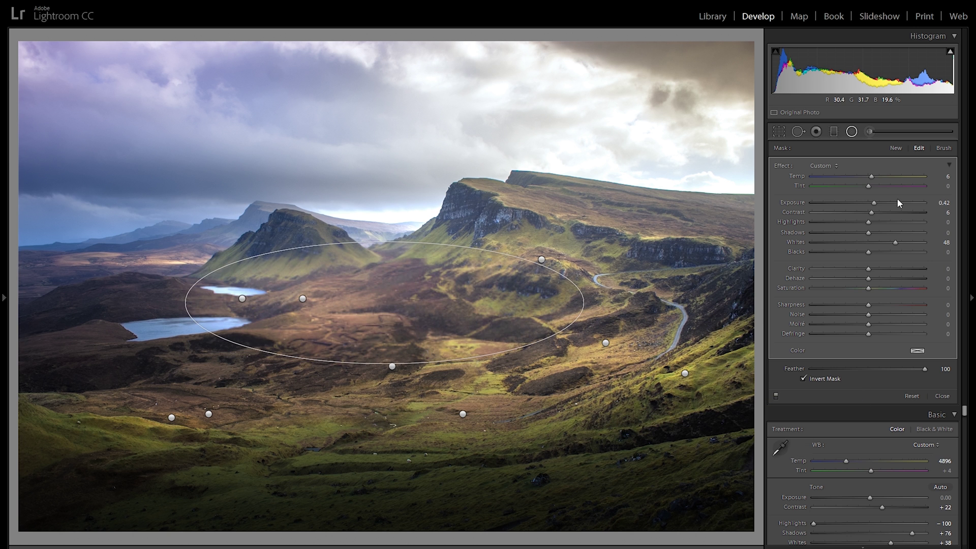
drag(897, 202, 887, 202)
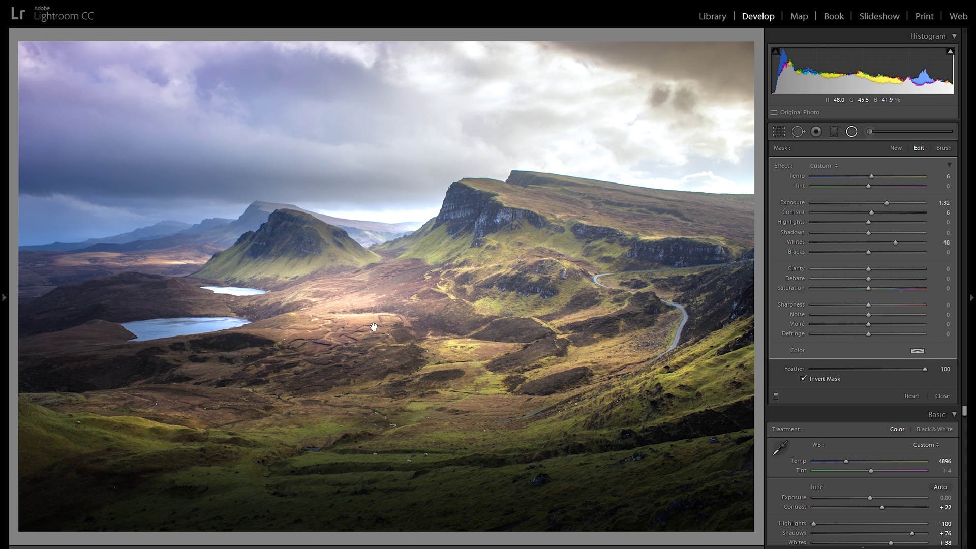
drag(359, 315, 272, 373)
drag(868, 203, 876, 202)
Duplicate the moor's brightening filter onto the slope below the large cliff, and shrink its ellipse in height and width.
drag(337, 347, 508, 233)
right_click(219, 354)
click(244, 358)
drag(505, 174, 508, 196)
drag(308, 232, 392, 232)
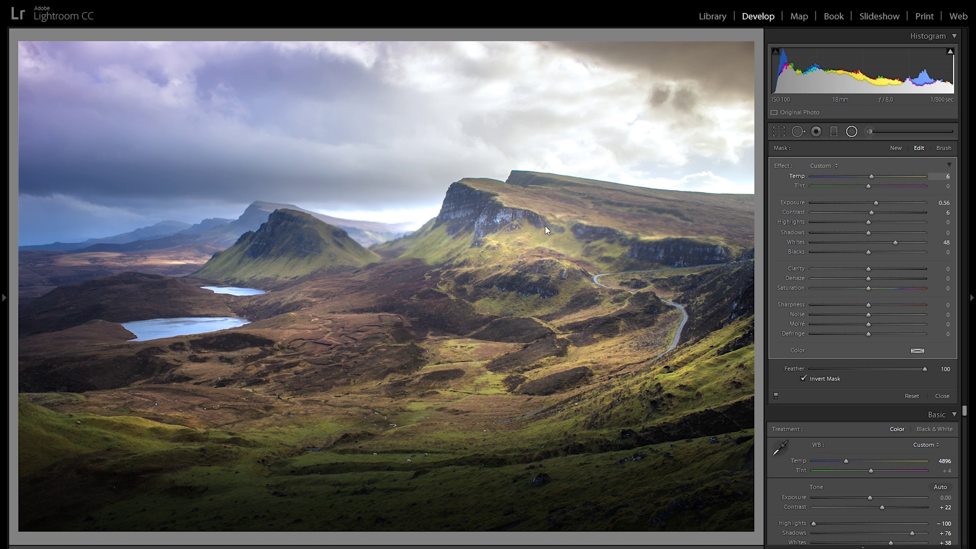
Duplicate the small cliff filter onto the rock band and plateau at the far right of the mountain.
right_click(507, 231)
click(539, 235)
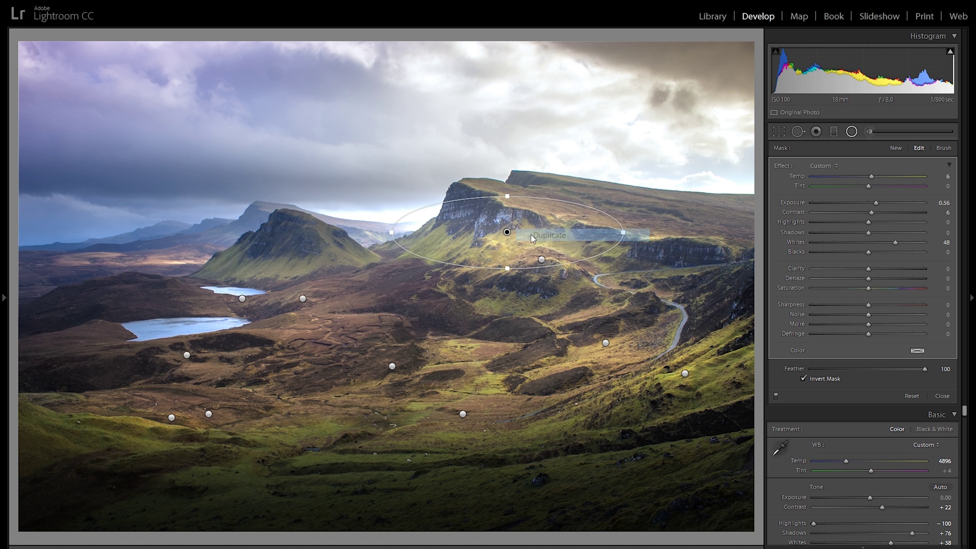
drag(507, 232, 674, 235)
drag(607, 269, 643, 236)
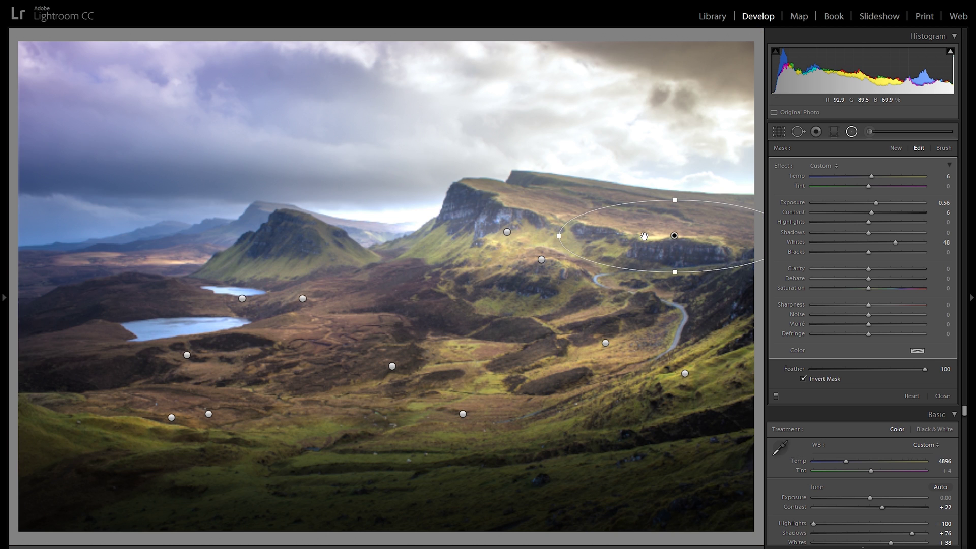
Draw a new small radial filter on the hillside with Exposure -0.71, Contrast 24 and Blacks -28 to darken it.
click(894, 149)
drag(539, 242, 586, 270)
drag(868, 212, 882, 213)
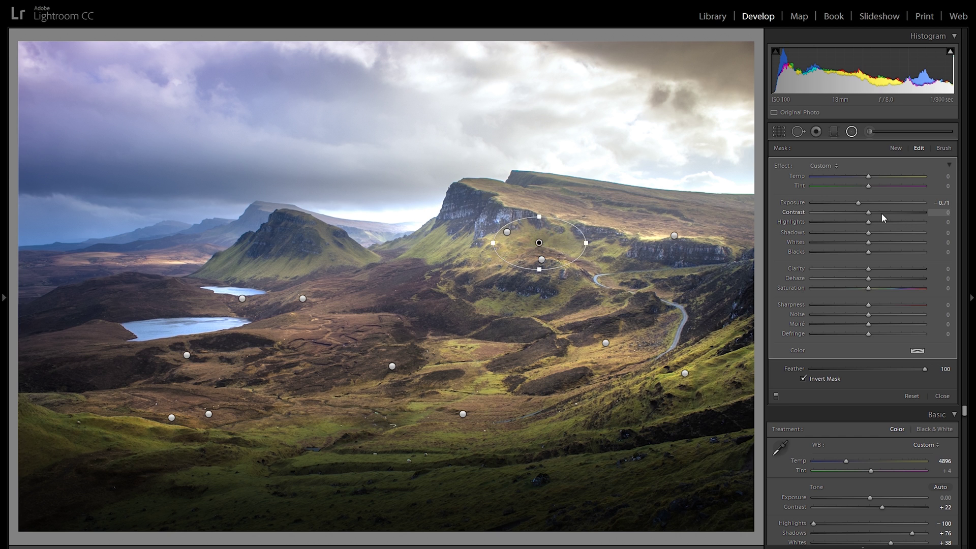
drag(868, 251, 852, 249)
Move the darkening filter onto the large cliff face and set Exposure to -0.60, Contrast to 15 and Blacks to 1.
drag(576, 251, 523, 215)
drag(464, 238, 468, 253)
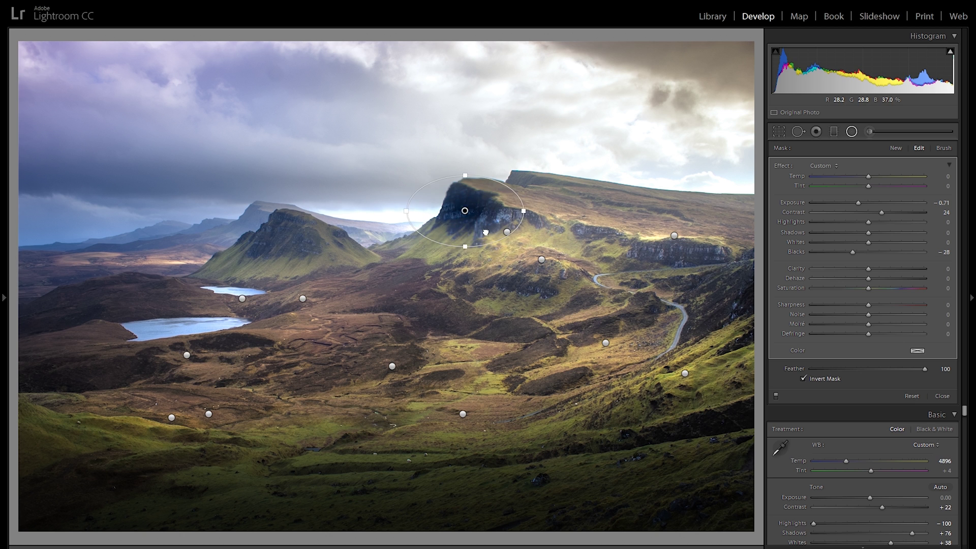
drag(882, 217, 859, 203)
drag(852, 253, 869, 255)
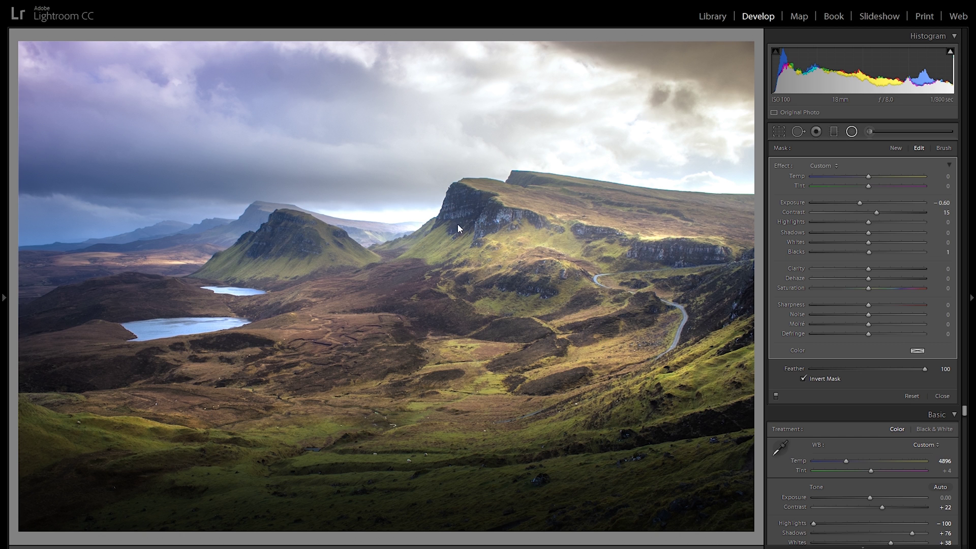
Duplicate the darkening filter onto the right-hand rock band, the dark mound below mid-valley and the dark moor in the valley centre.
right_click(498, 212)
click(508, 220)
drag(555, 240, 404, 319)
right_click(668, 253)
click(667, 266)
right_click(580, 379)
click(595, 386)
Duplicate the darkening filter onto the cone-shaped hill behind the lakes and the dark moorland at the far left.
right_click(403, 318)
click(418, 325)
drag(418, 326, 135, 470)
right_click(330, 268)
click(346, 274)
right_click(145, 392)
click(160, 397)
Place a duplicate of the darkening filter on the shadowed slope in the right foreground and widen its ellipse.
drag(171, 467, 367, 456)
right_click(183, 455)
click(206, 459)
drag(448, 456, 606, 441)
drag(713, 440, 730, 440)
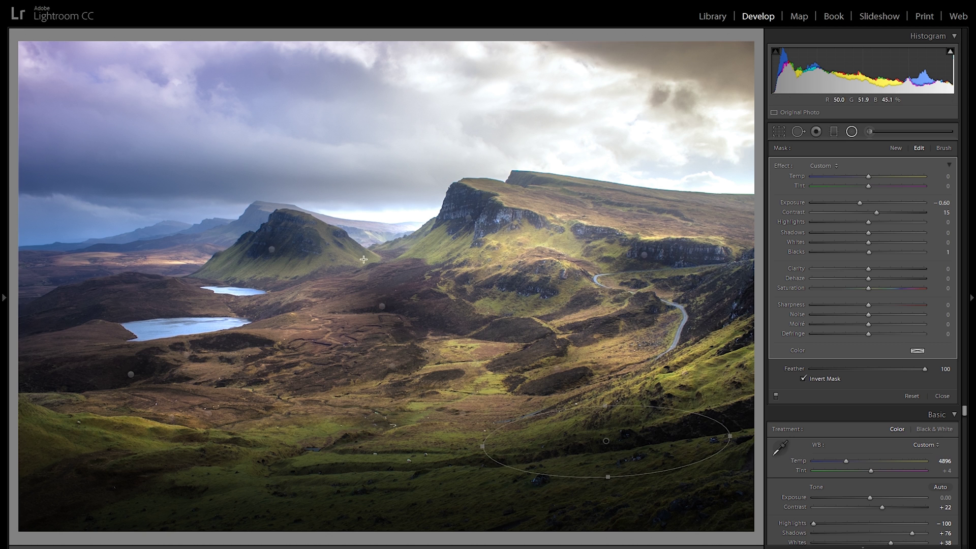
Delete the darkening filter in the valley centre and set the cone-shaped hill filter's Exposure to -0.09.
click(382, 306)
right_click(396, 308)
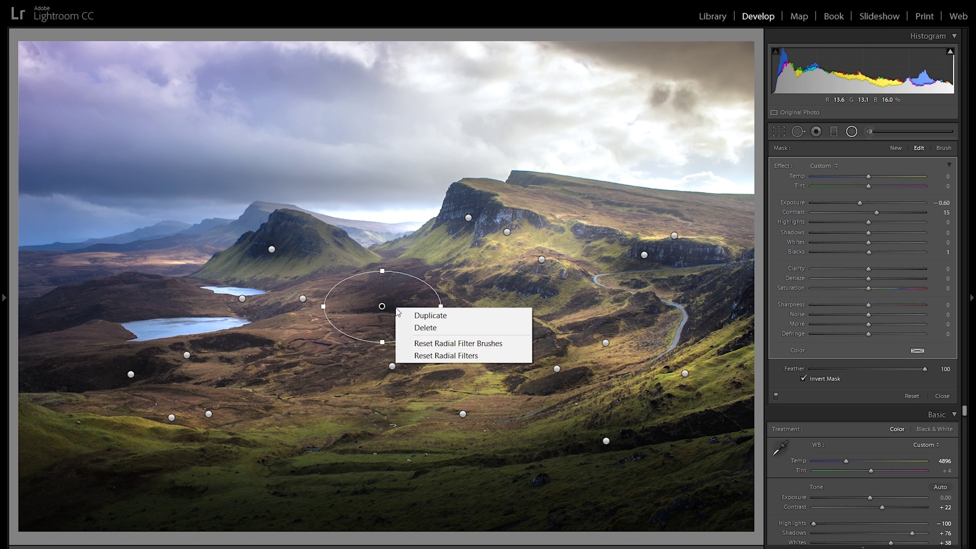
click(425, 328)
click(269, 249)
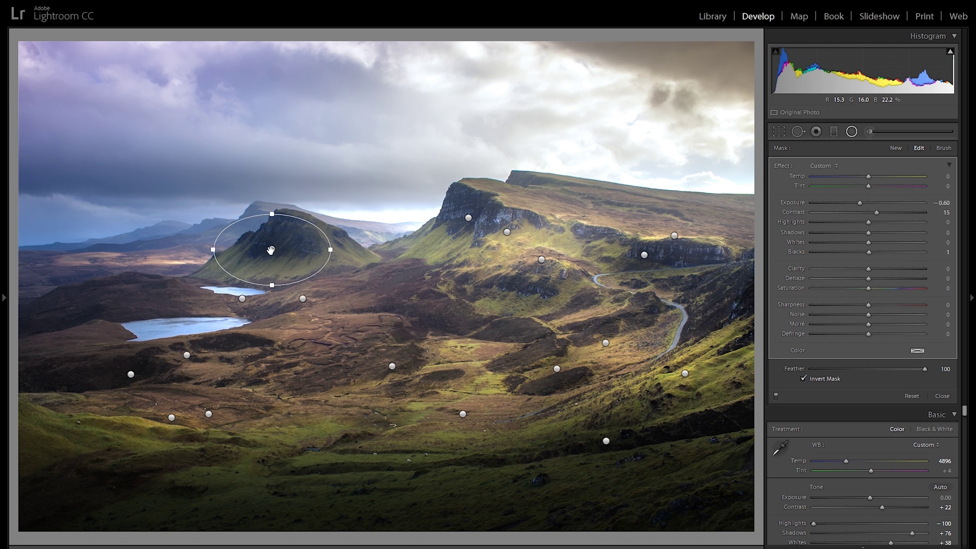
drag(862, 201, 869, 200)
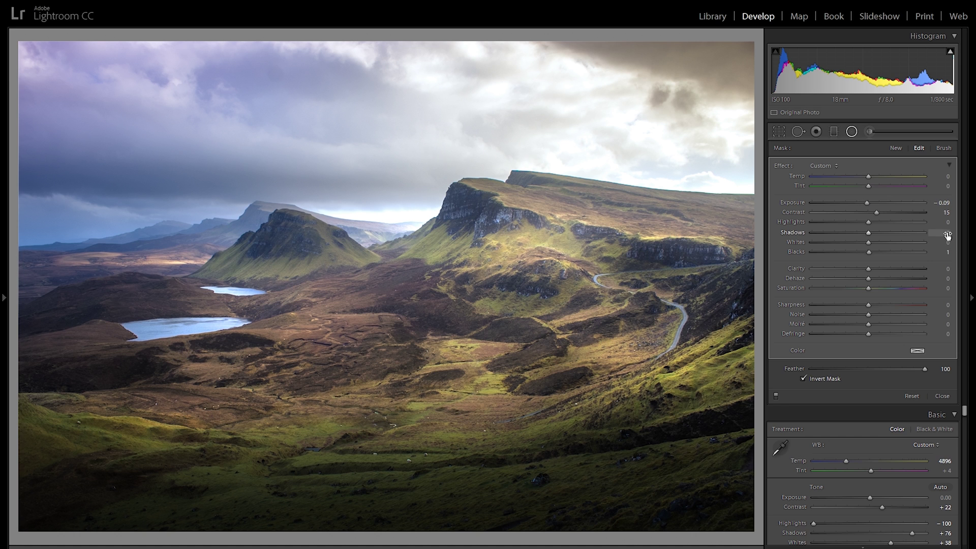
Compare the photo with and without the radial filters.
click(776, 395)
click(776, 395)
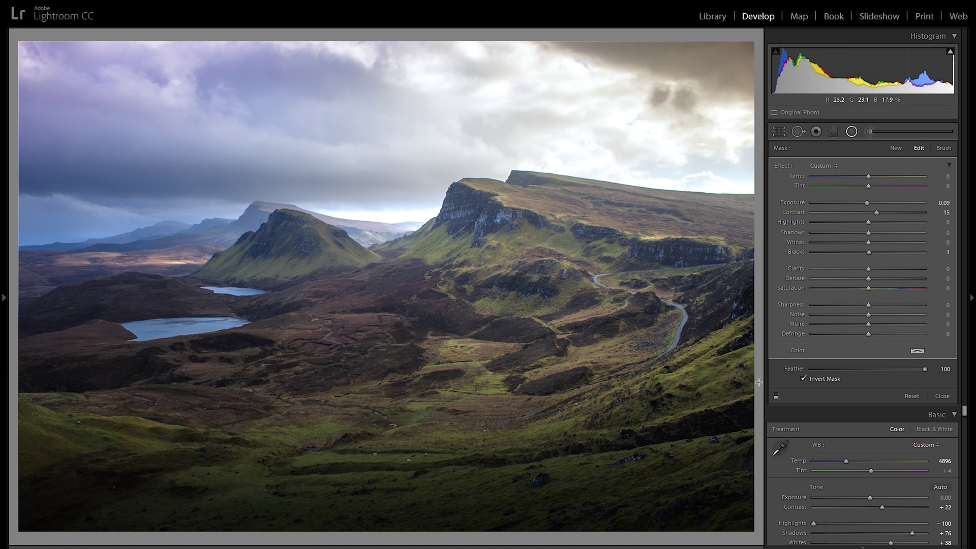
click(777, 394)
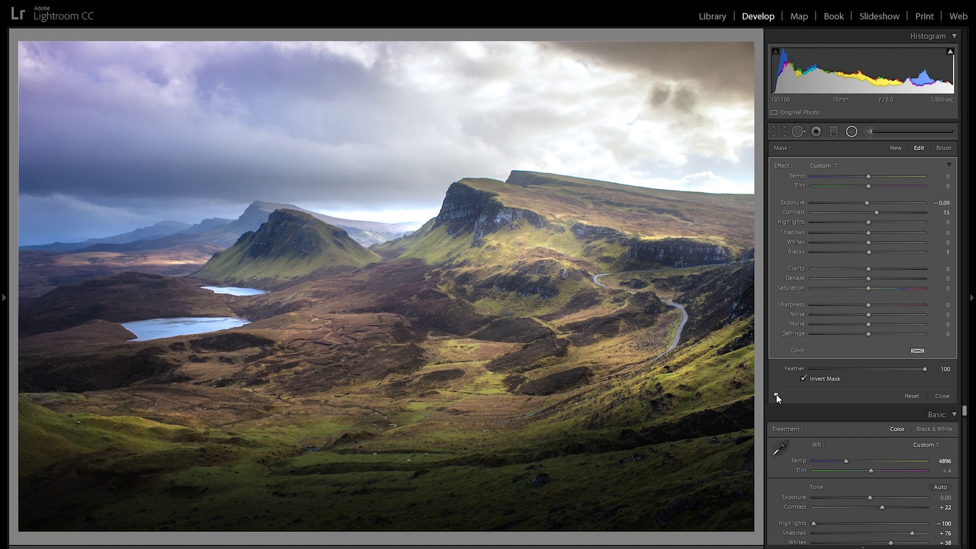
click(776, 396)
click(776, 395)
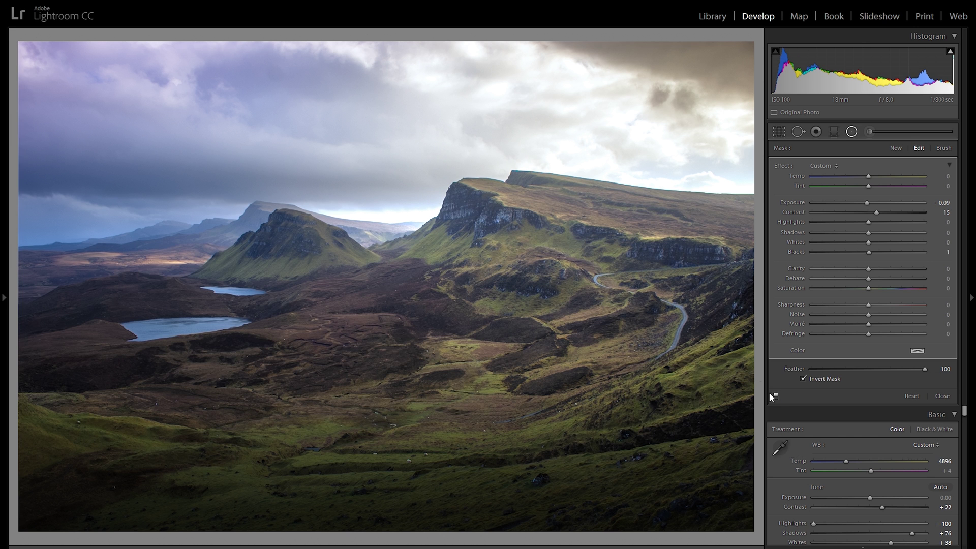
Draw a new large radial filter over the left half of the landscape with Temp -15 and Exposure reset to 0.
click(852, 132)
click(853, 133)
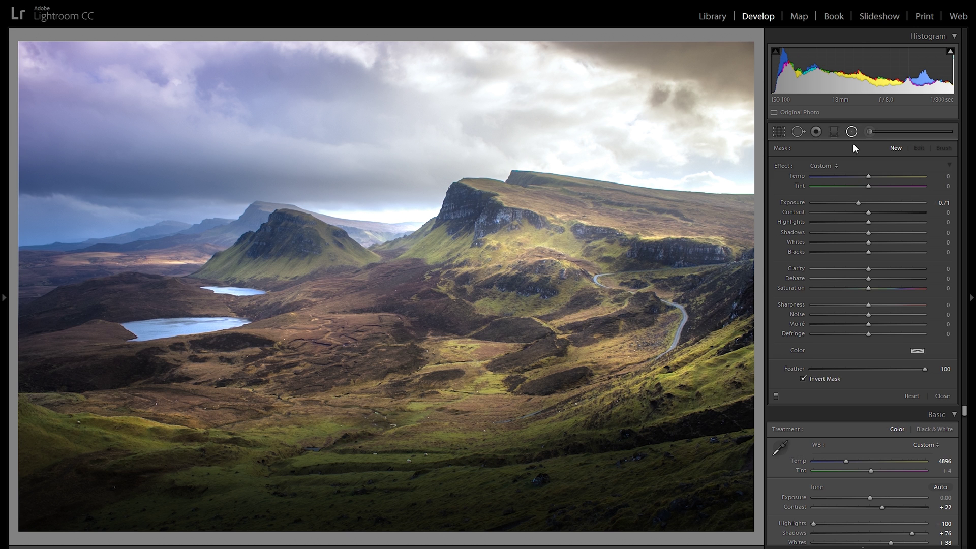
click(859, 176)
double_click(793, 203)
drag(161, 347, 435, 538)
drag(250, 365, 306, 379)
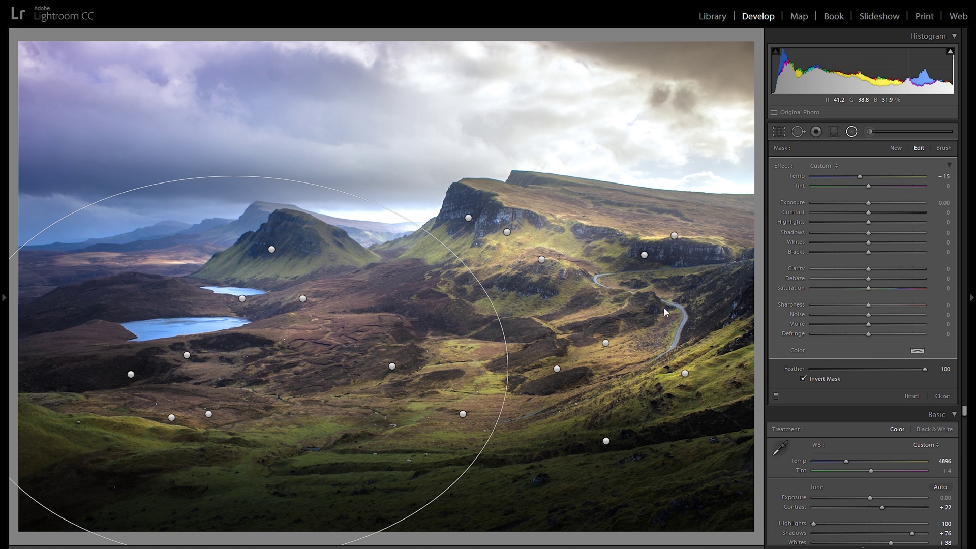
Move the large cool filter down over the left foreground and set its Temp to -14 and Tint to -5.
drag(860, 179, 862, 179)
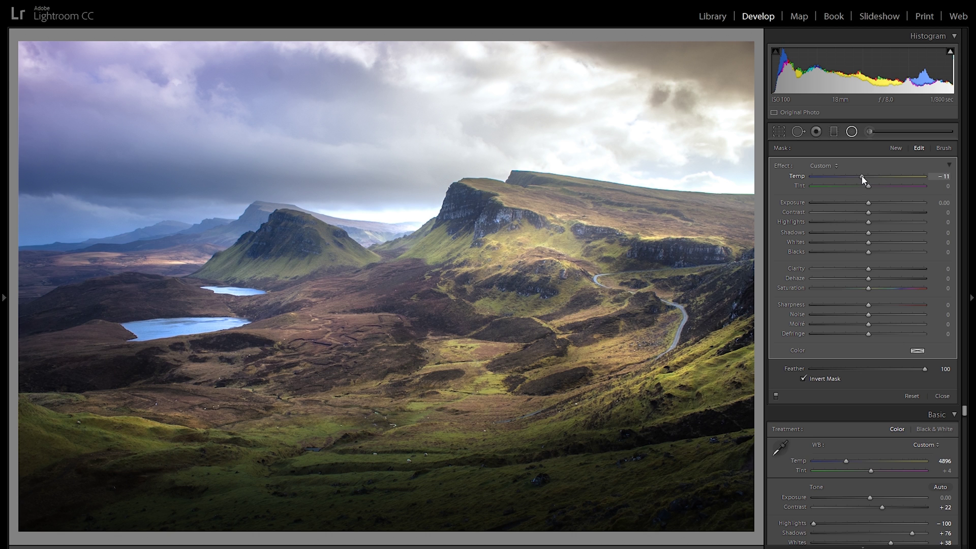
drag(269, 346, 289, 384)
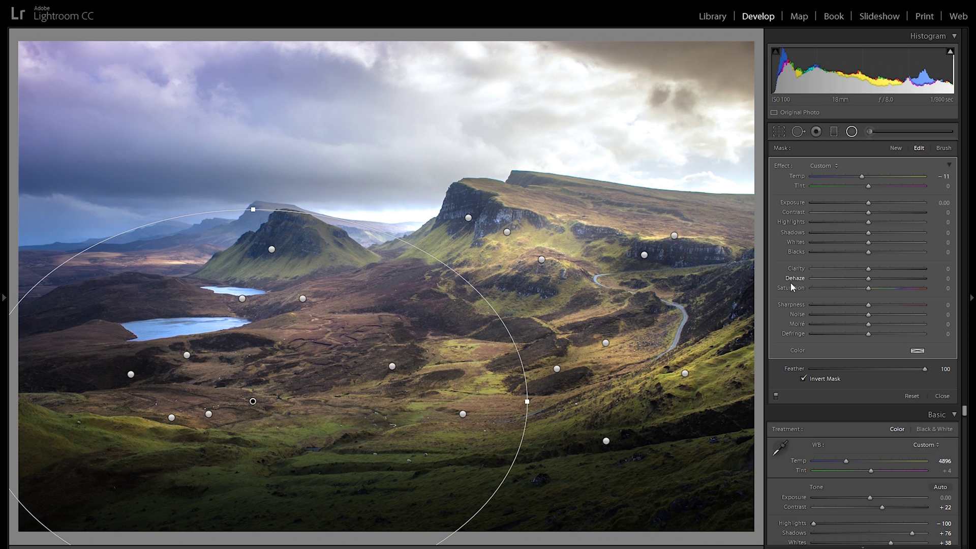
mouse_move(868, 179)
mouse_down()
mouse_move(860, 174)
mouse_move(866, 185)
mouse_up()
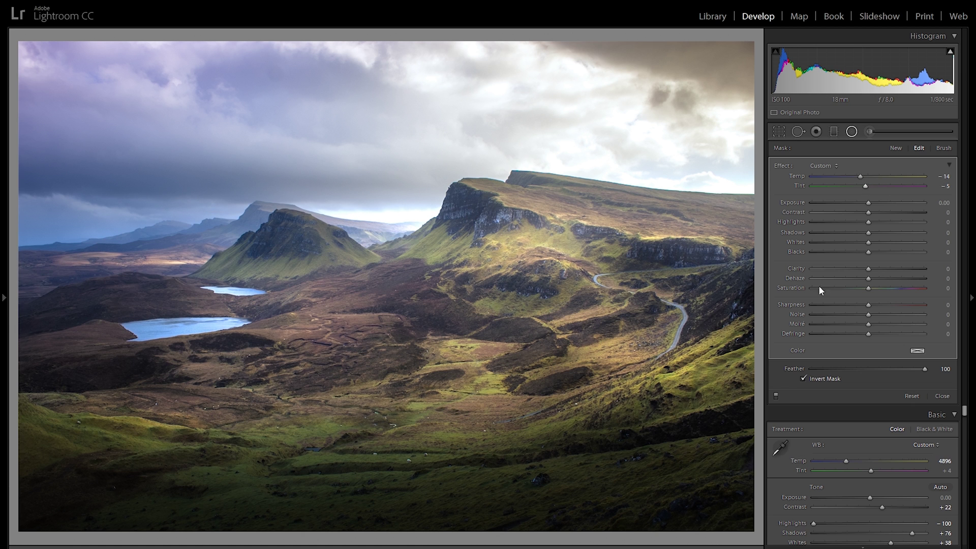
Duplicate the large cool filter onto the right foreground, set its Temp to -11, and reduce its width and height.
right_click(346, 375)
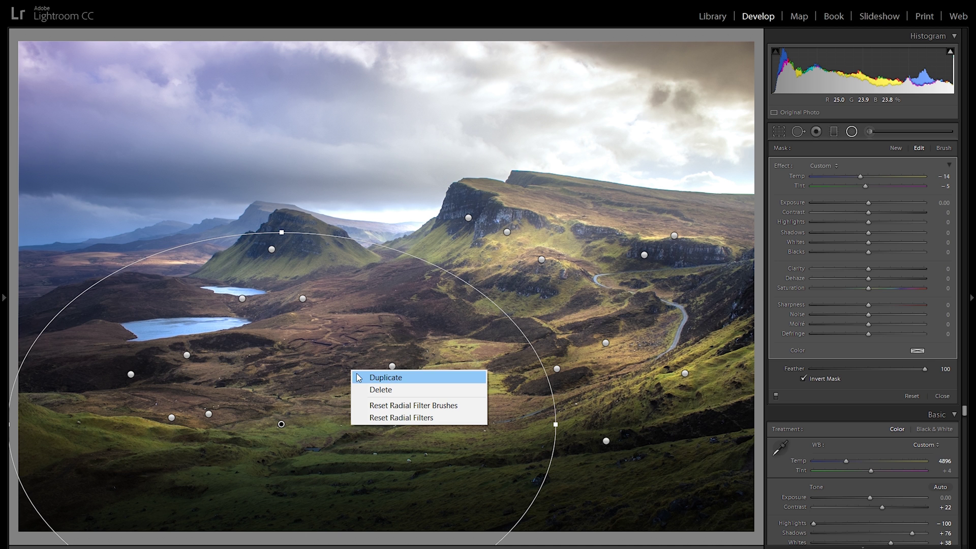
click(358, 377)
drag(358, 377, 626, 389)
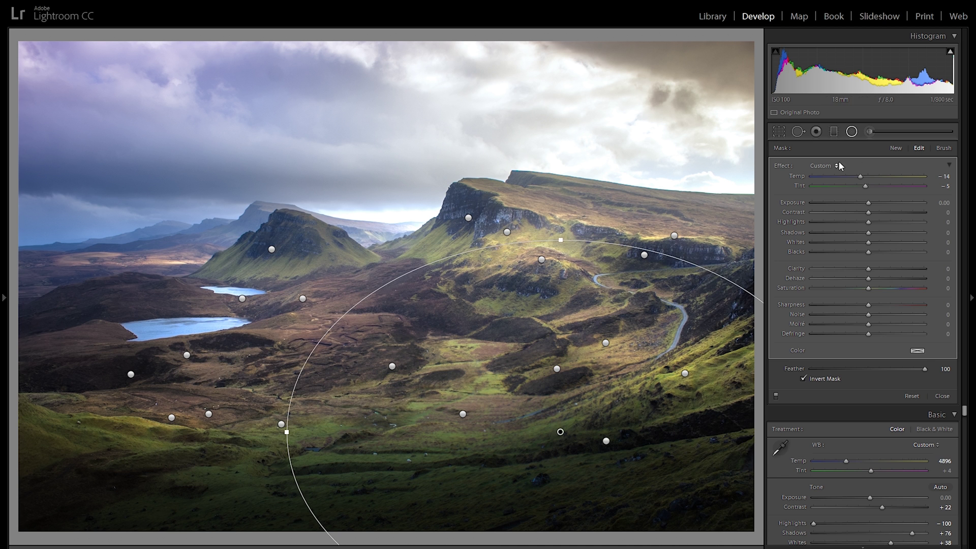
drag(862, 177, 863, 179)
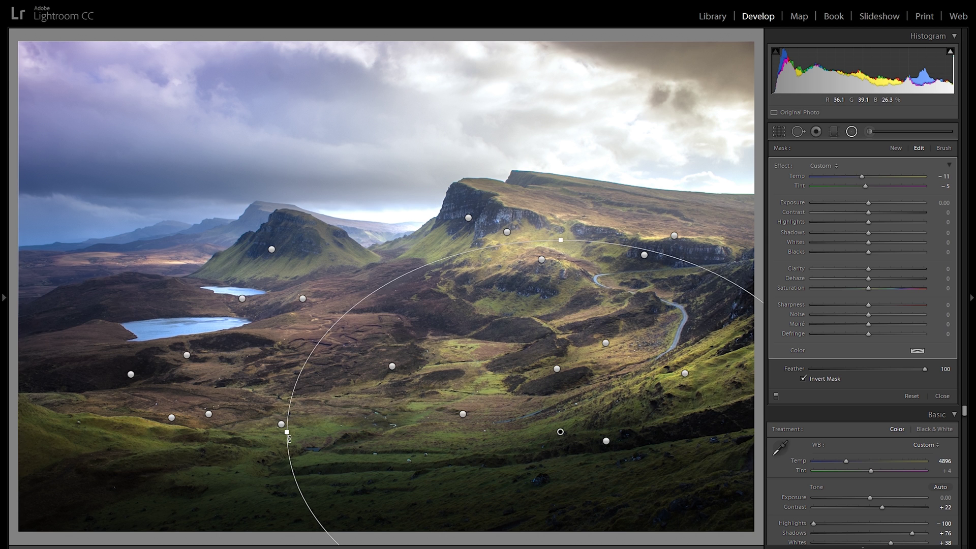
drag(372, 431, 424, 425)
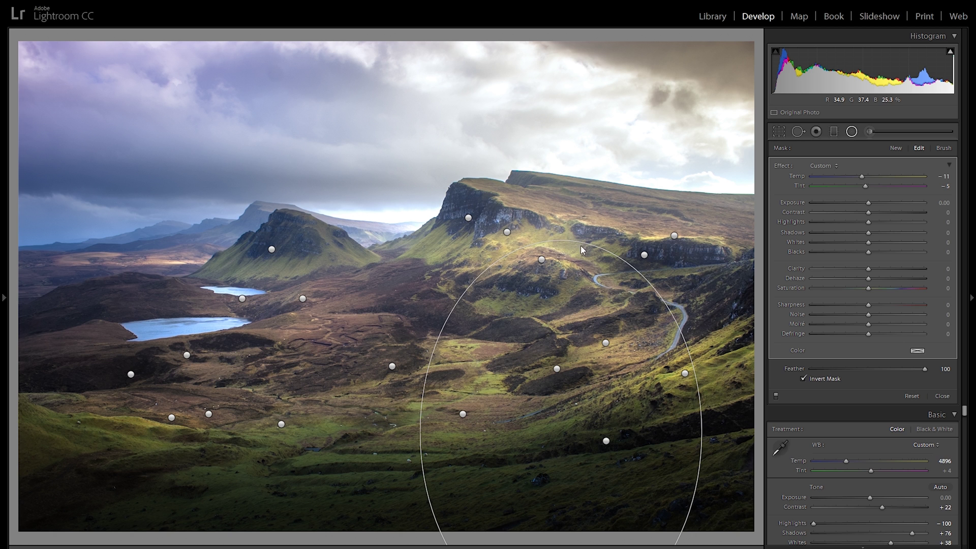
drag(560, 241, 559, 293)
Add a slanted graduated filter from the upper-right sky to the mountain and set its Temp to -5.
click(836, 134)
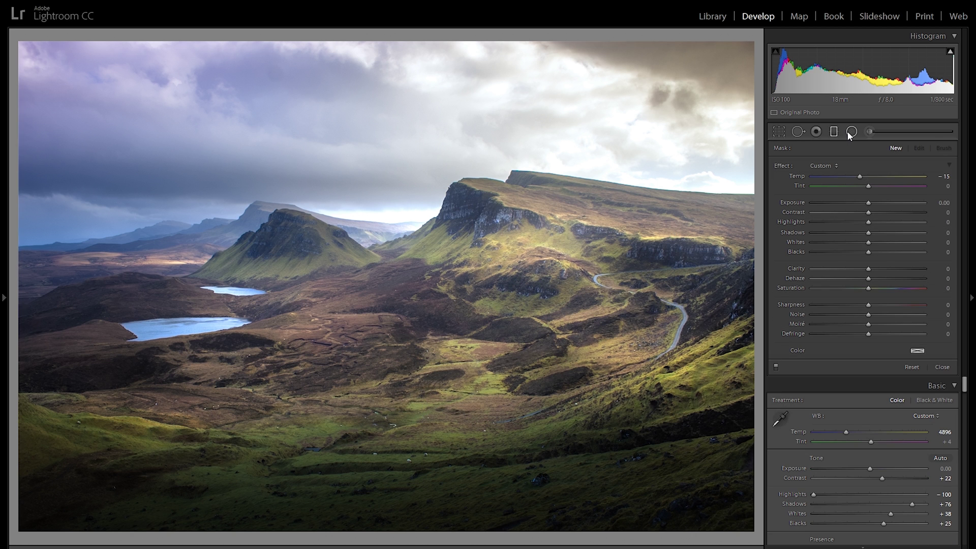
drag(619, 90, 563, 243)
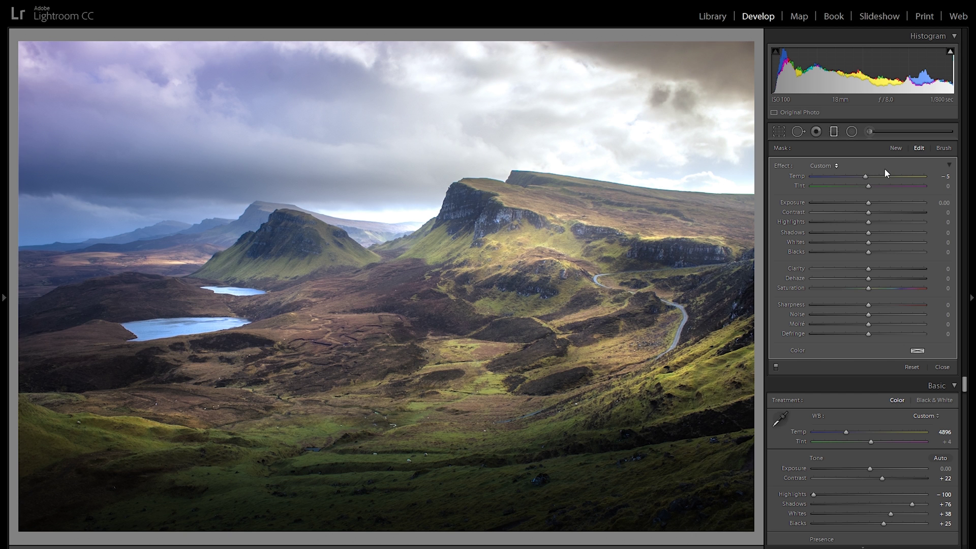
Add another graduated filter over the dark upper-right clouds, set its Contrast to 67 and reset its Temp.
click(896, 148)
drag(598, 76, 589, 159)
drag(595, 114, 599, 71)
drag(868, 212, 906, 212)
double_click(793, 176)
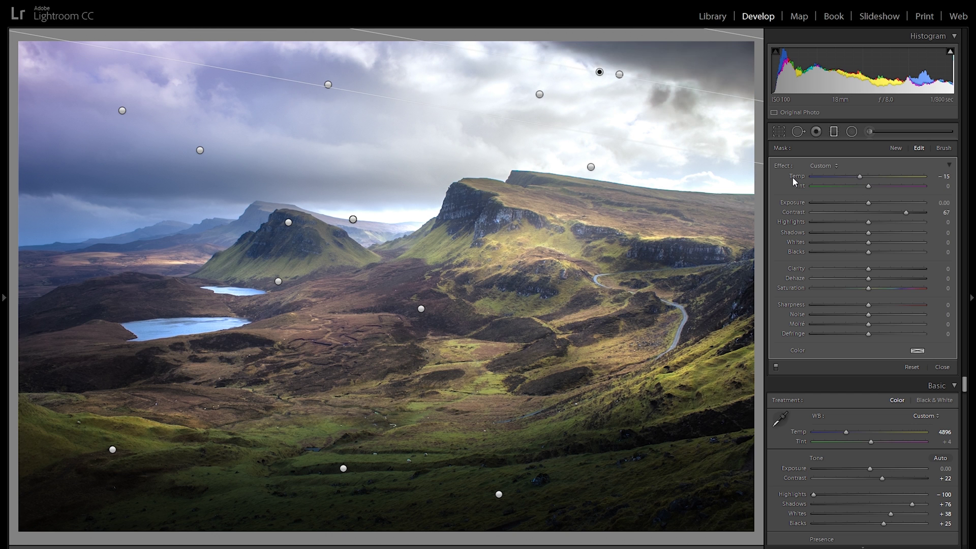
Reset the Contrast of the graduated filter over the upper-right clouds, set its Tint to 7, and close the filter.
double_click(792, 211)
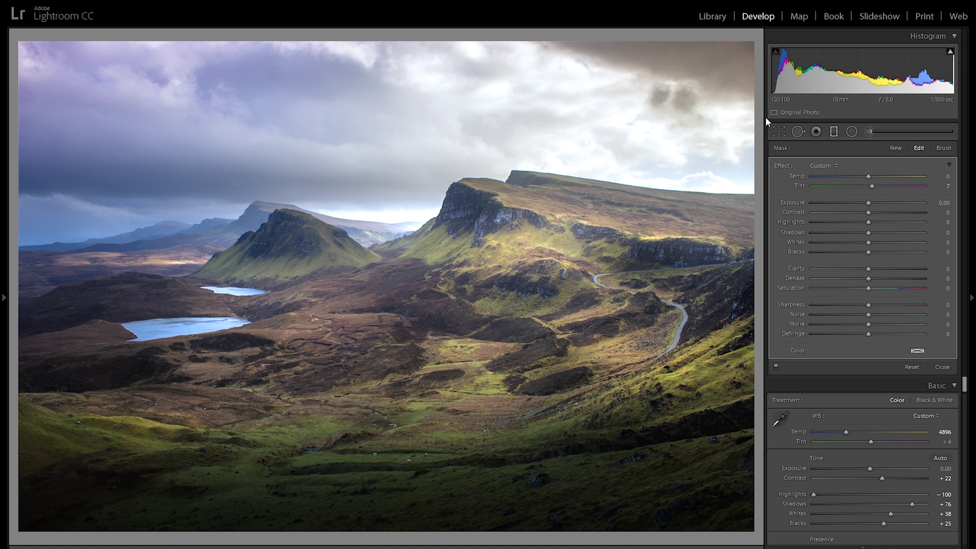
click(833, 132)
Enable Remove Chromatic Aberration in the lens corrections and check the mountain ridge edges at close range.
scroll(950, 363, down, 3)
scroll(951, 376, down, 10)
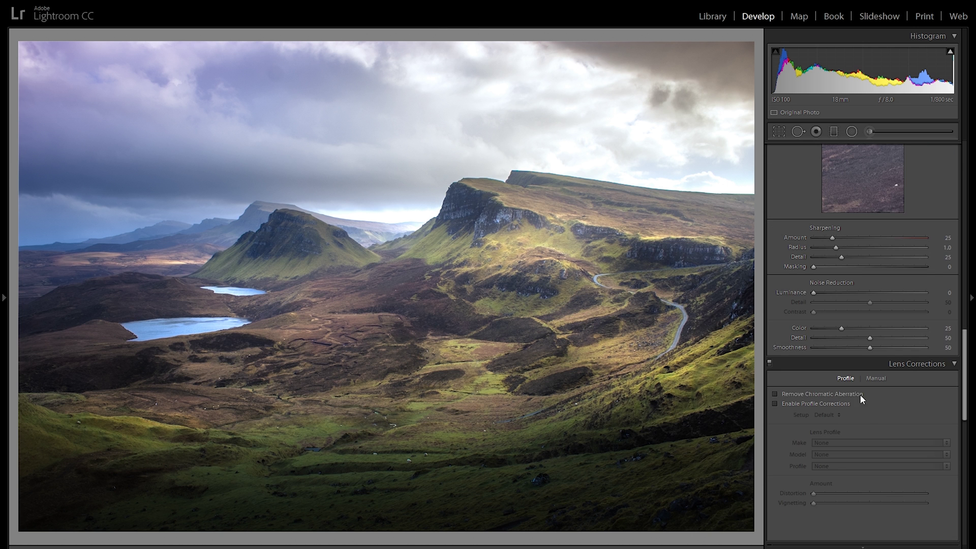
click(775, 394)
key(z)
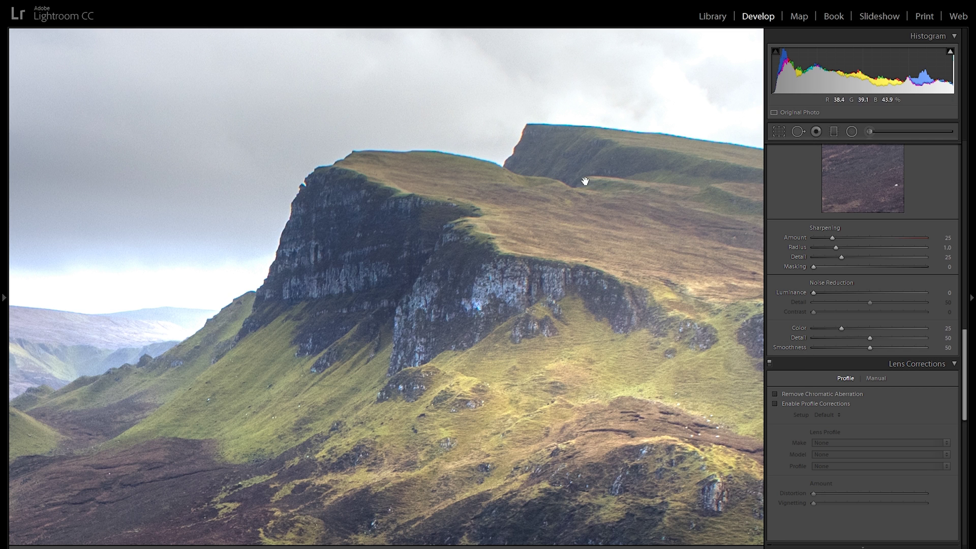
click(801, 393)
click(483, 247)
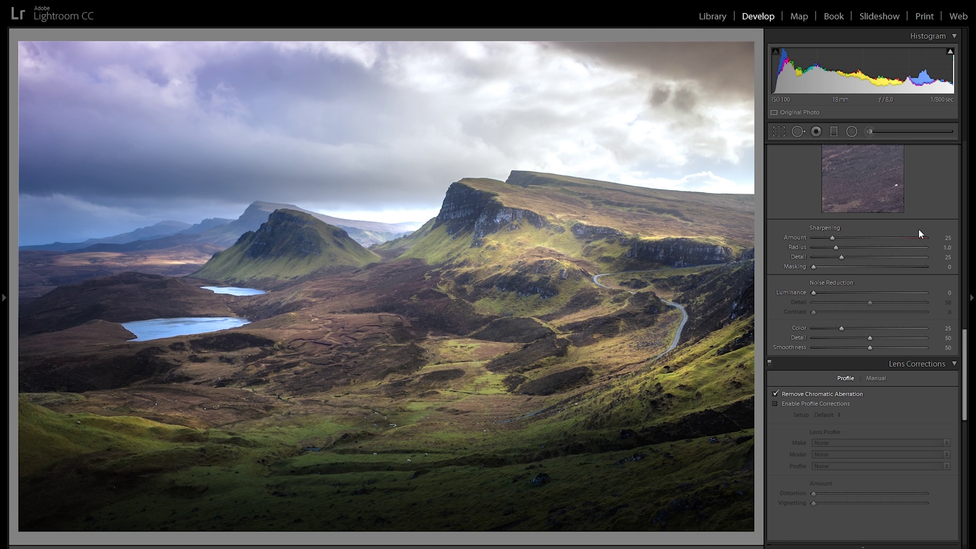
Compare the original Import state in the edit history with the edited photo, and return to the latest state.
click(3, 298)
scroll(98, 405, down, 10)
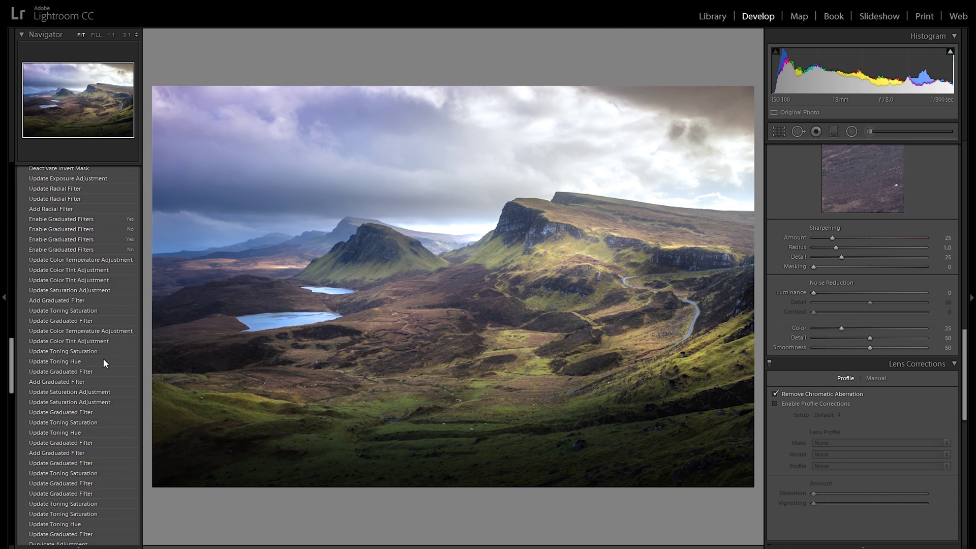
scroll(99, 457, down, 5)
click(100, 522)
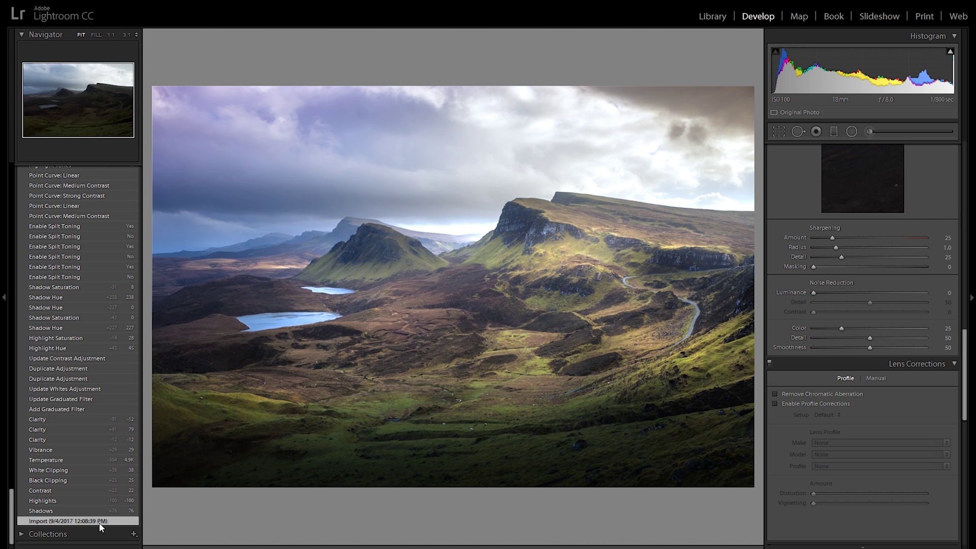
scroll(123, 459, up, 15)
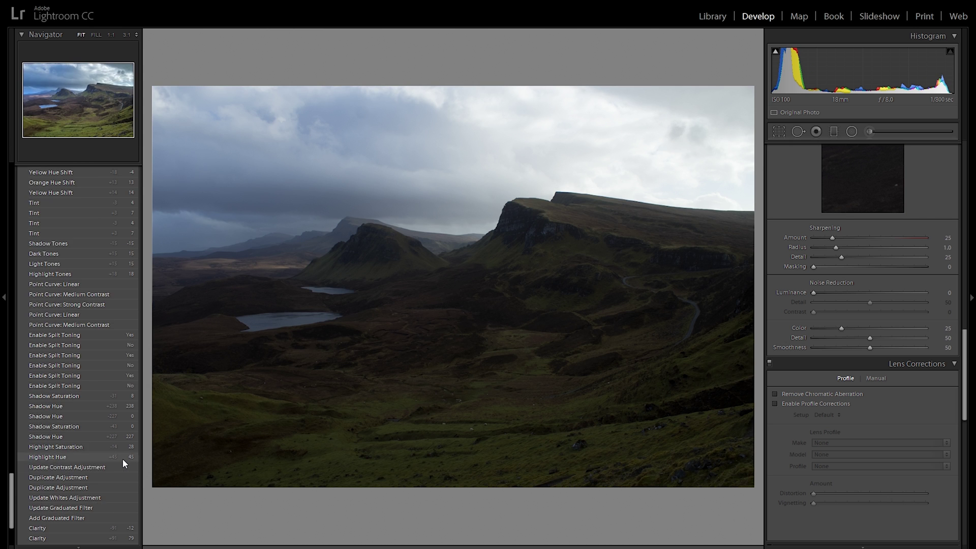
scroll(126, 438, up, 10)
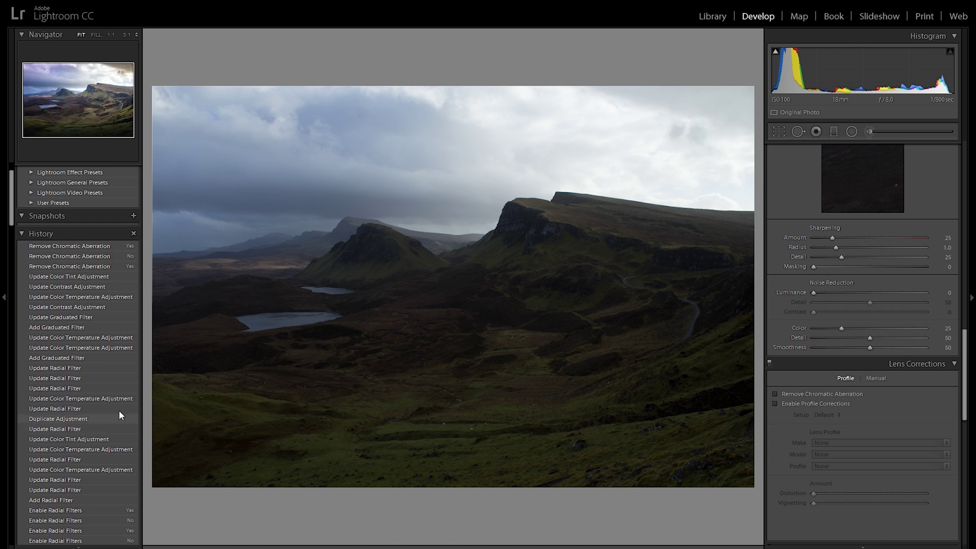
click(99, 298)
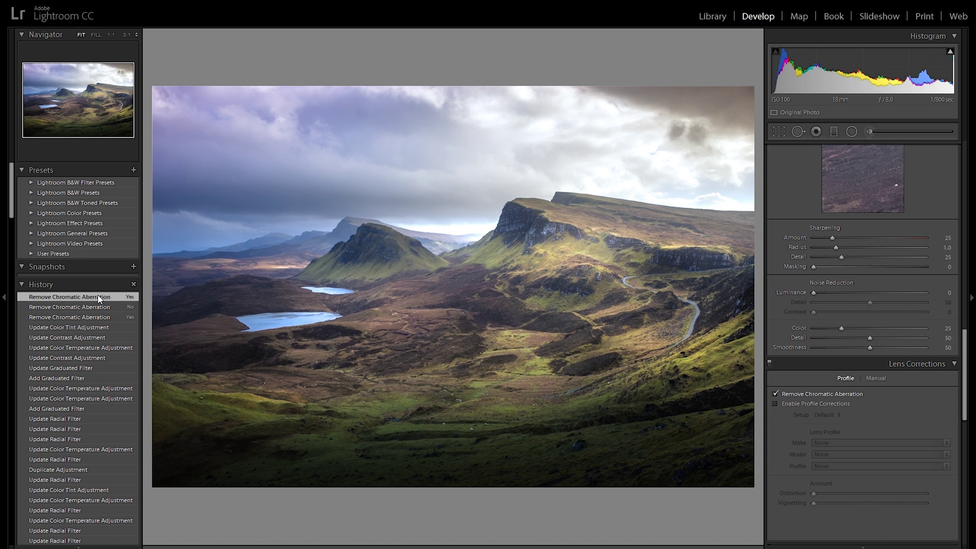
click(2, 293)
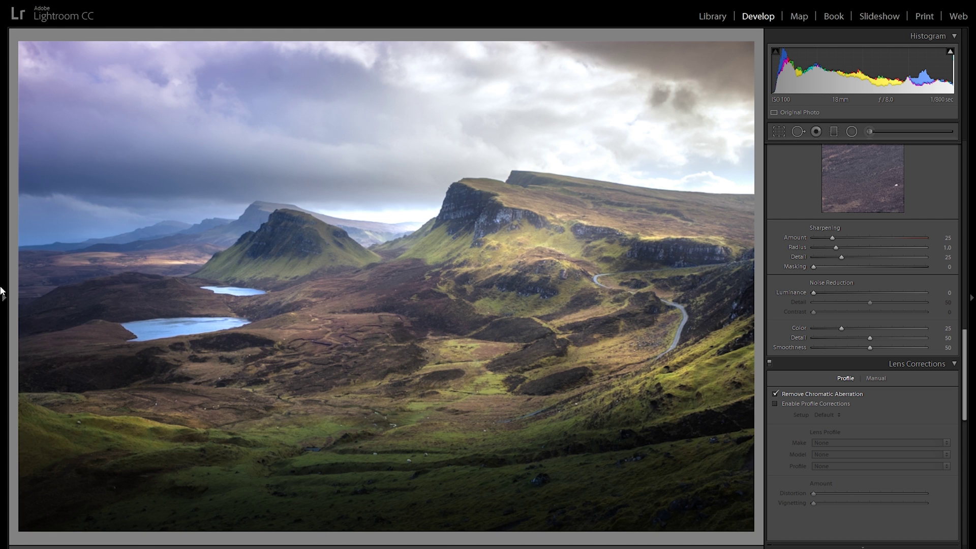
Crop the photo to a wide panoramic format, trimming the upper sky and dark foreground, and shift the crop lower on the landscape.
key(r)
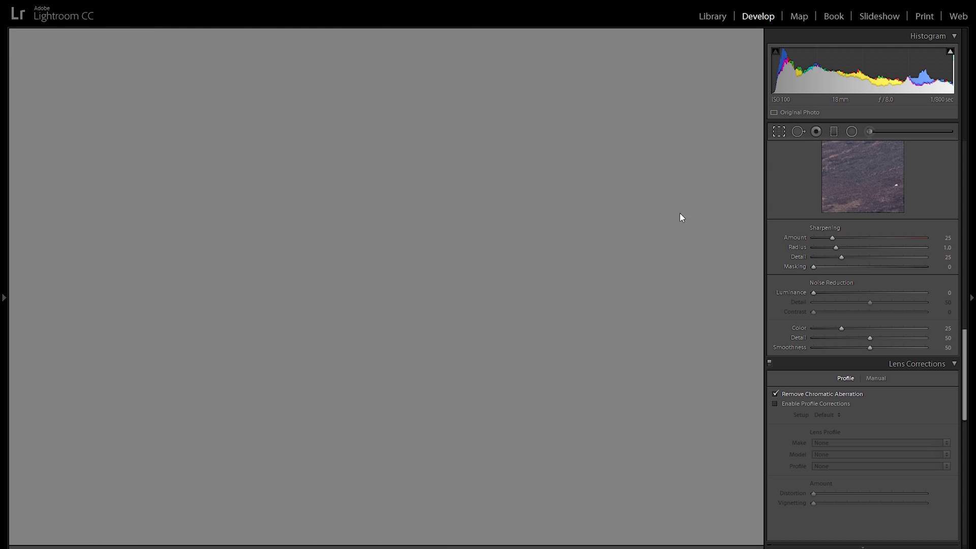
drag(410, 531, 418, 481)
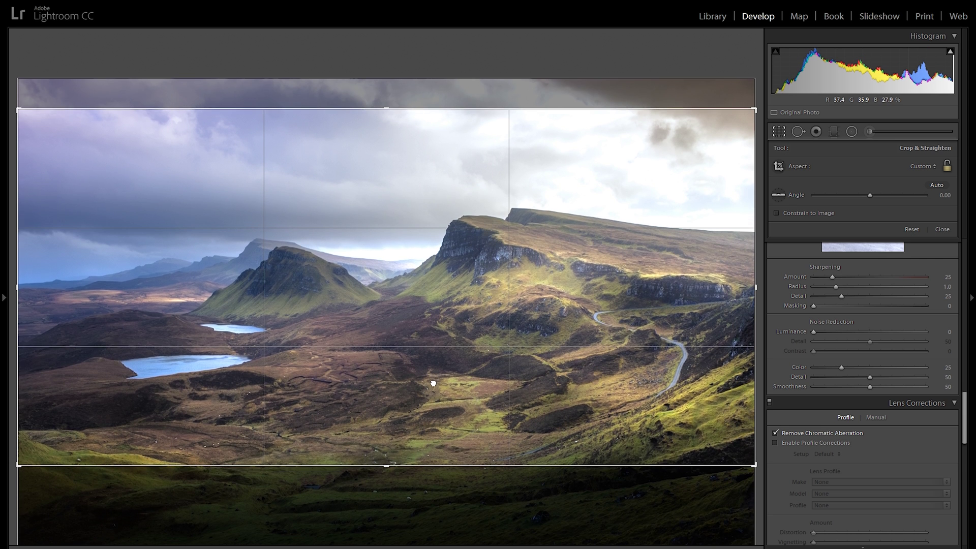
key(Return)
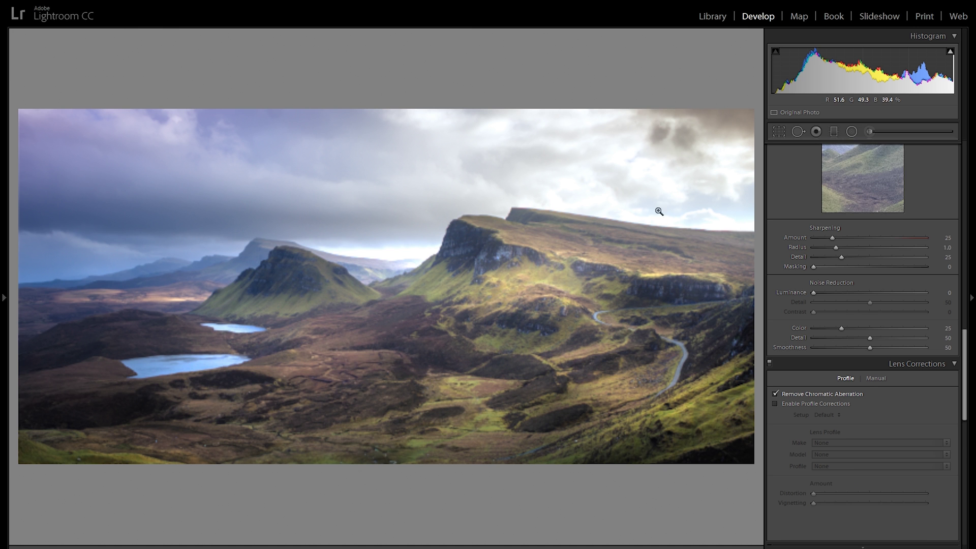
click(778, 131)
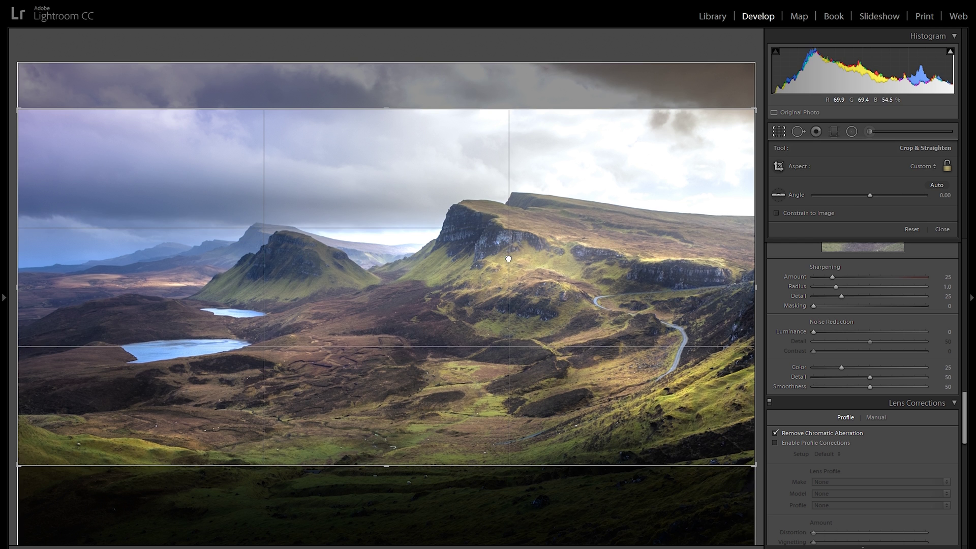
Add a slightly slanted graduated filter rising from the foreground of the cropped photo and lower its Exposure slightly.
click(833, 131)
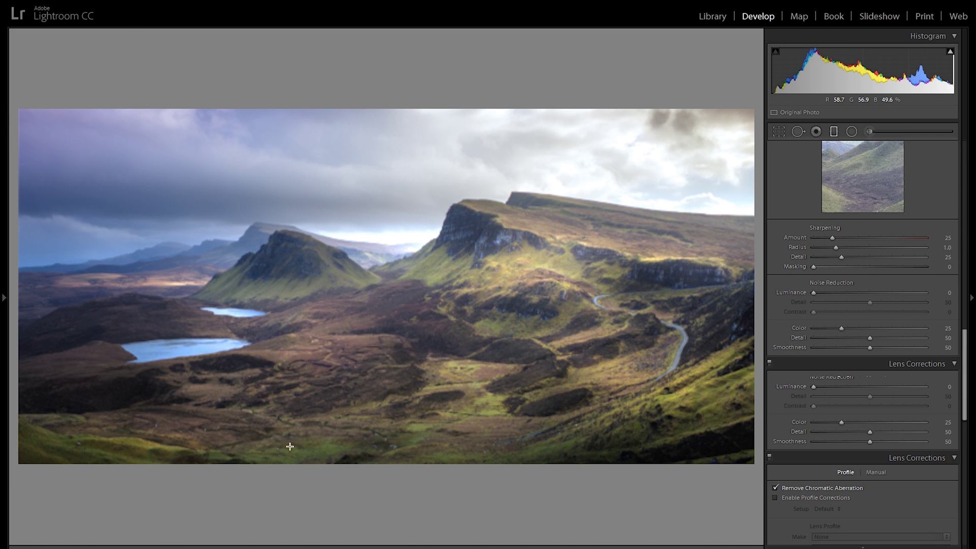
drag(291, 385, 291, 382)
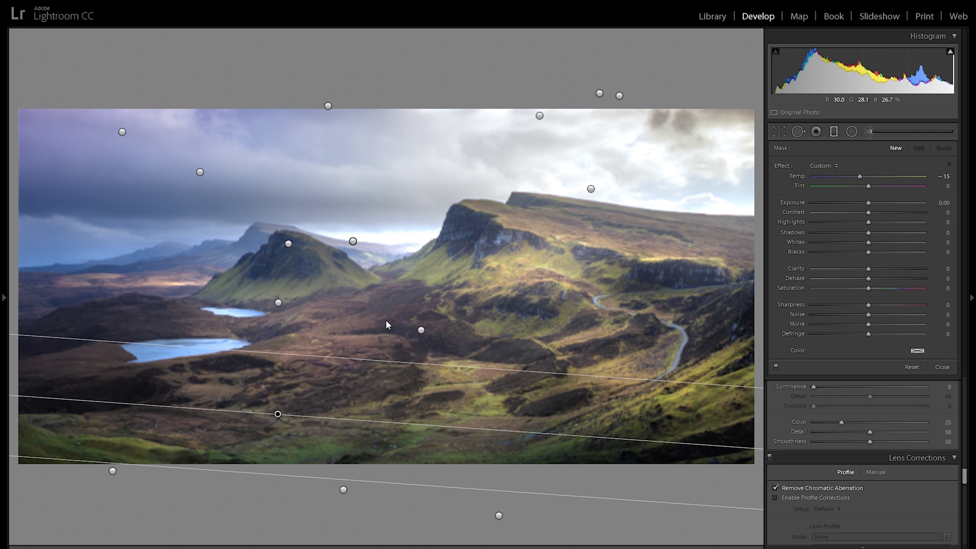
drag(868, 202, 866, 202)
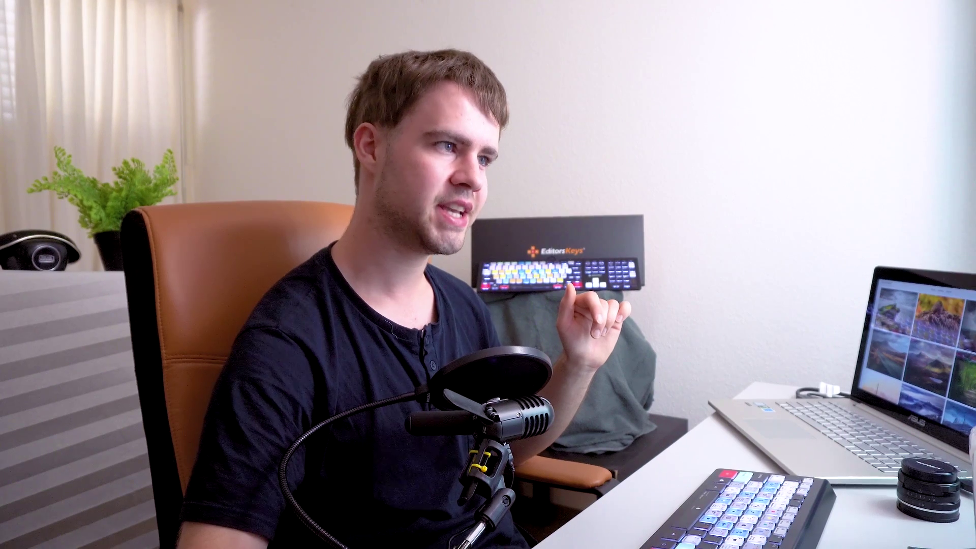